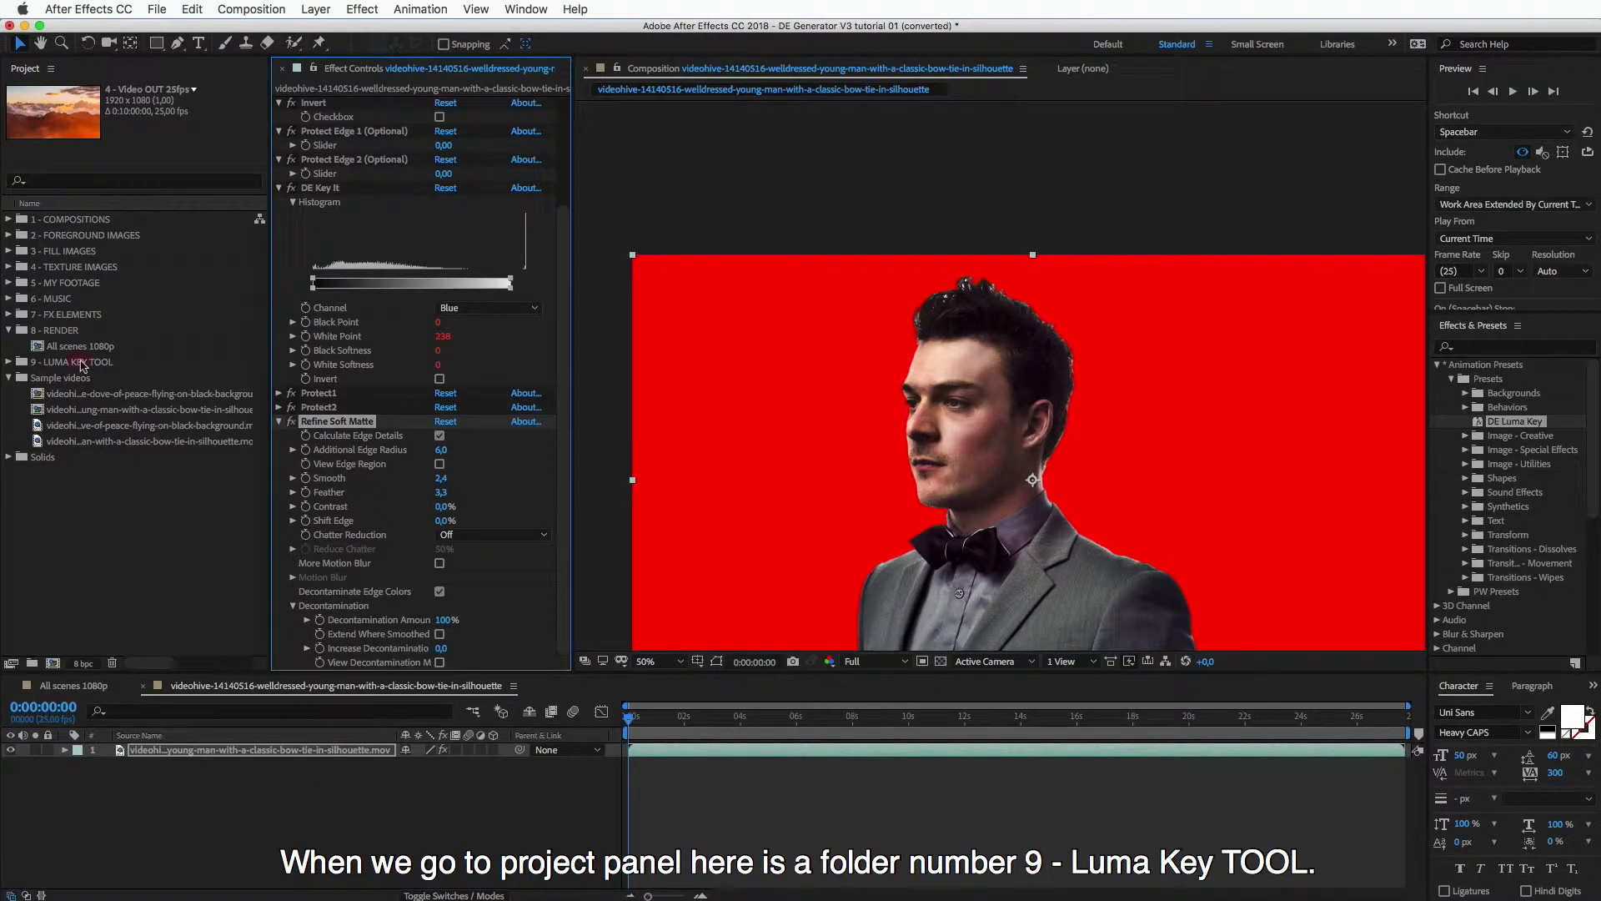
- Select the 9 - LUMA KEY TOOL folder and expand it to list its four compositions
{"action": "left_click", "coordinate": [81, 364]}
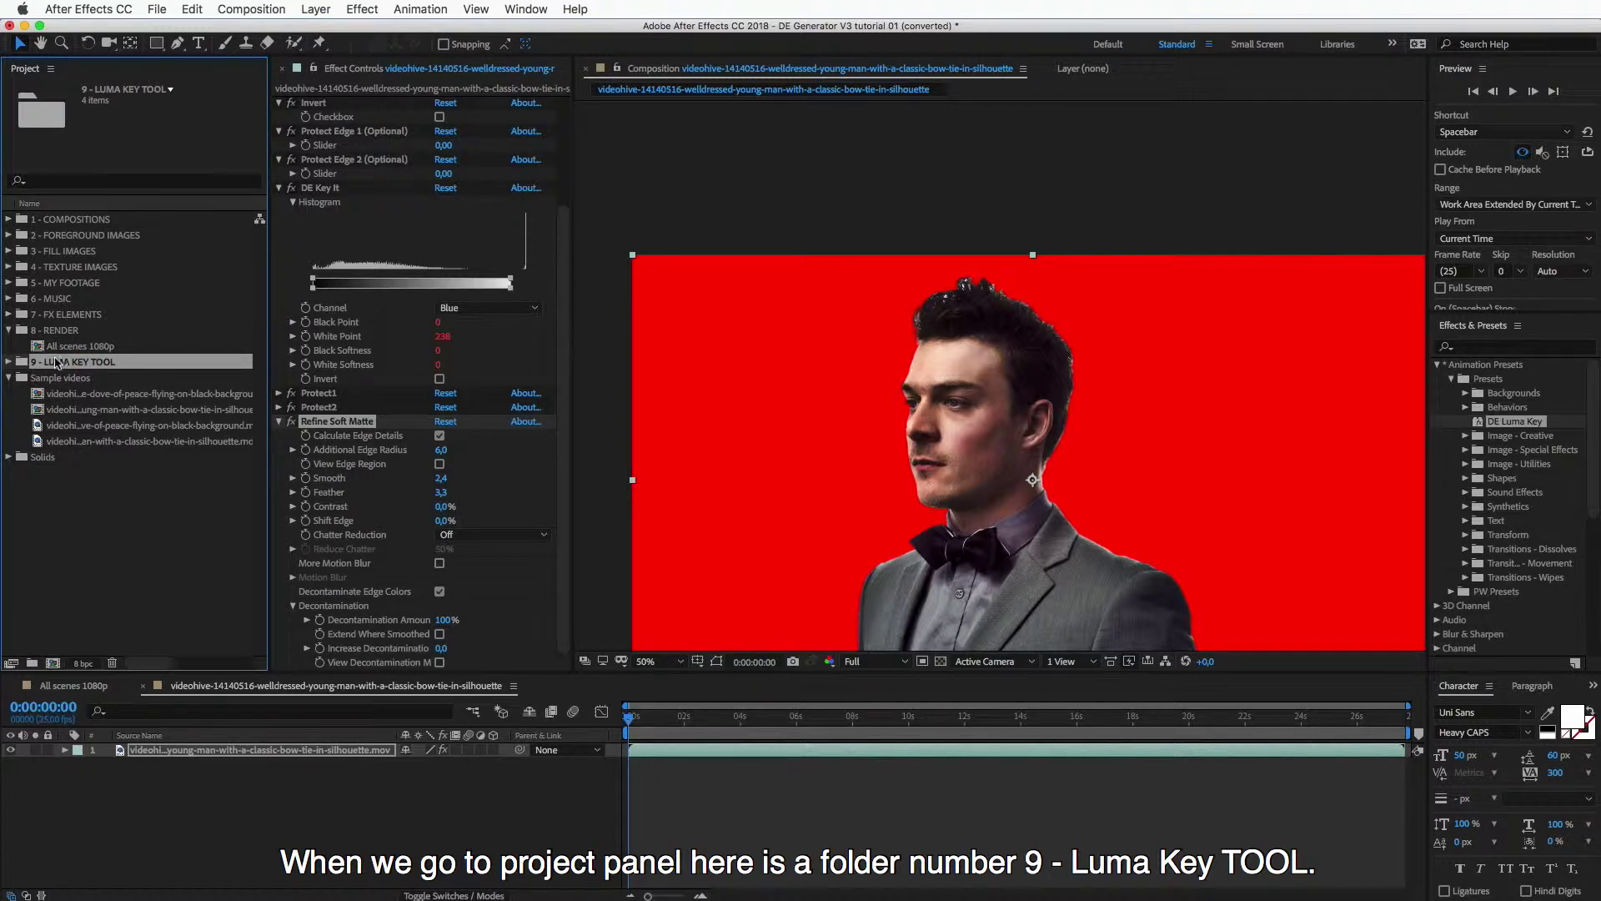
{"action": "left_click", "coordinate": [9, 362]}
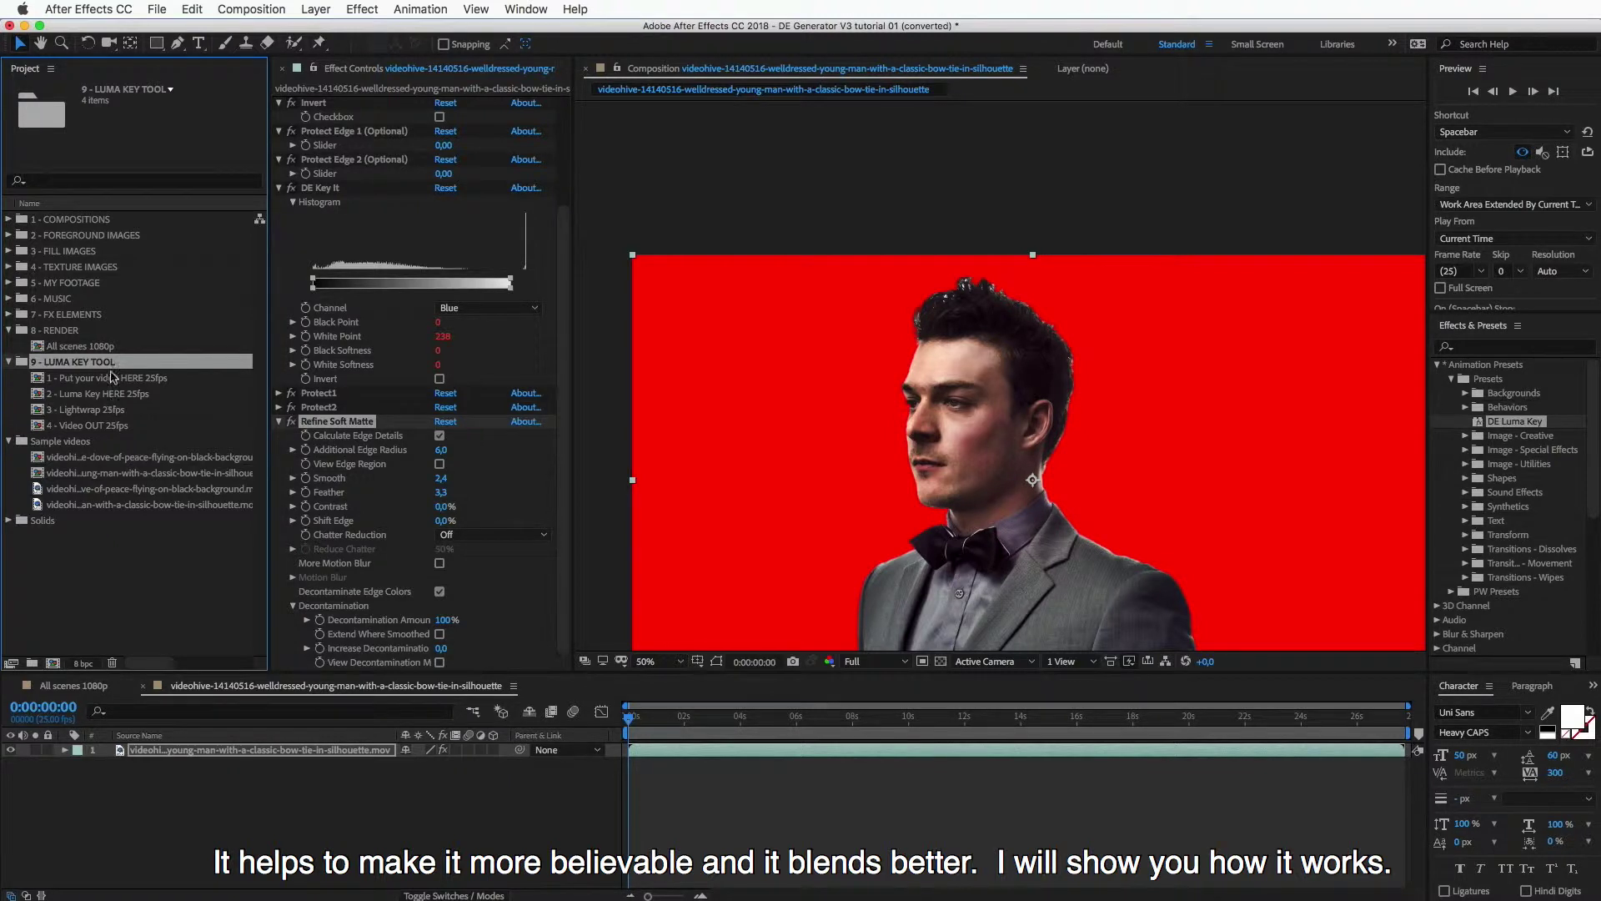
- Add the bow-tie man footage to comp 1 - Put your video HERE 25fps and scale it to 50%
{"action": "left_click", "coordinate": [112, 378]}
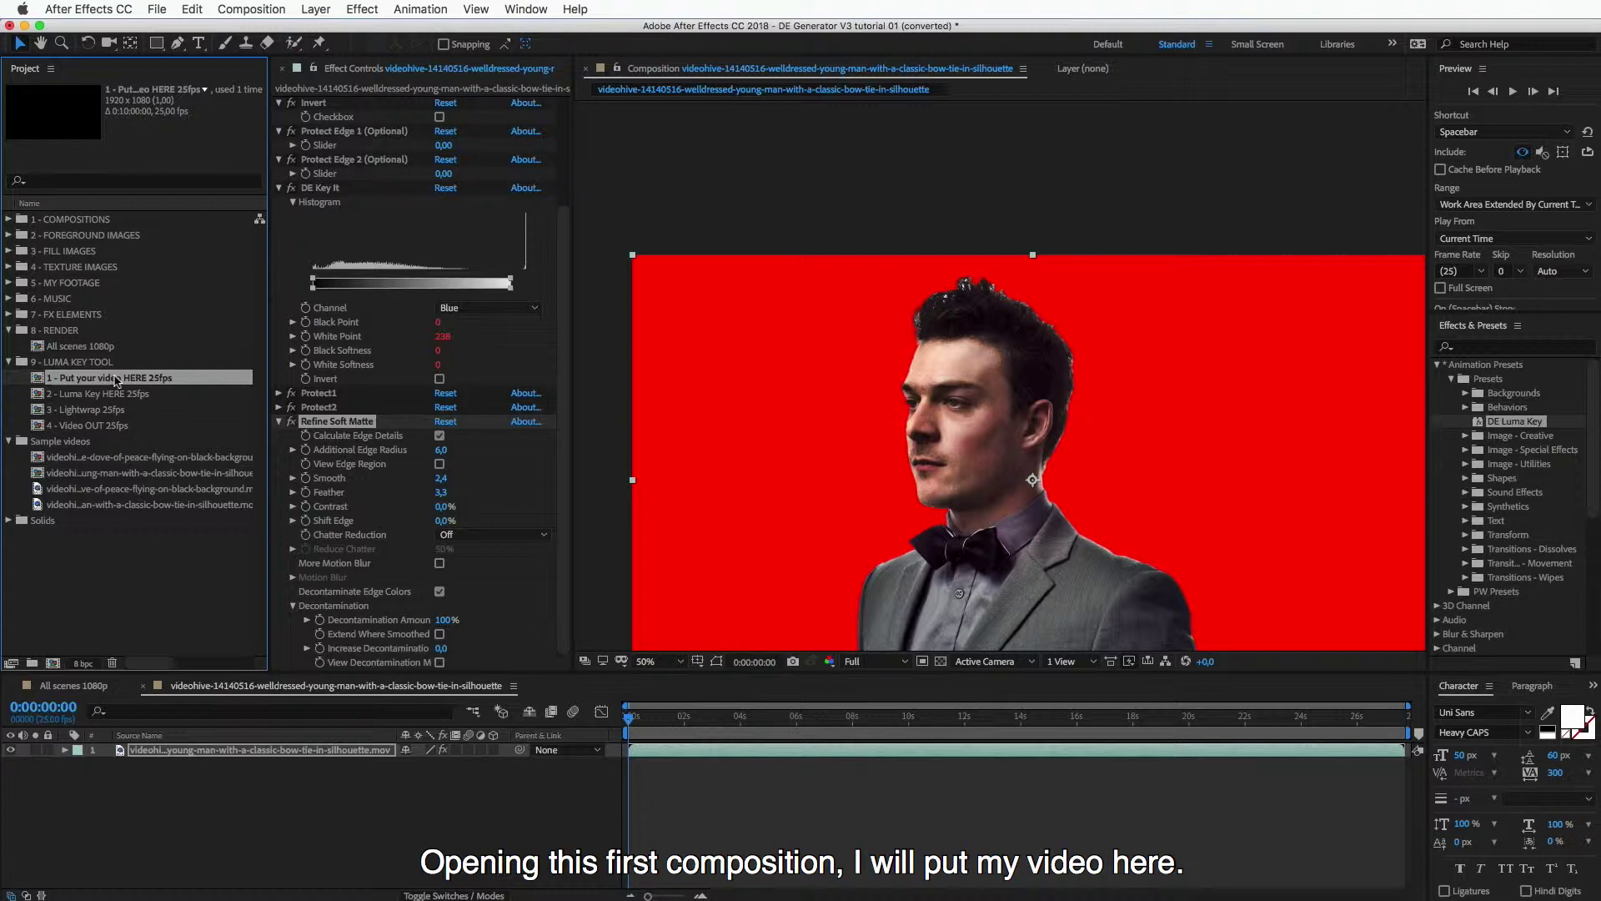
{"action": "double_click", "coordinate": [116, 379]}
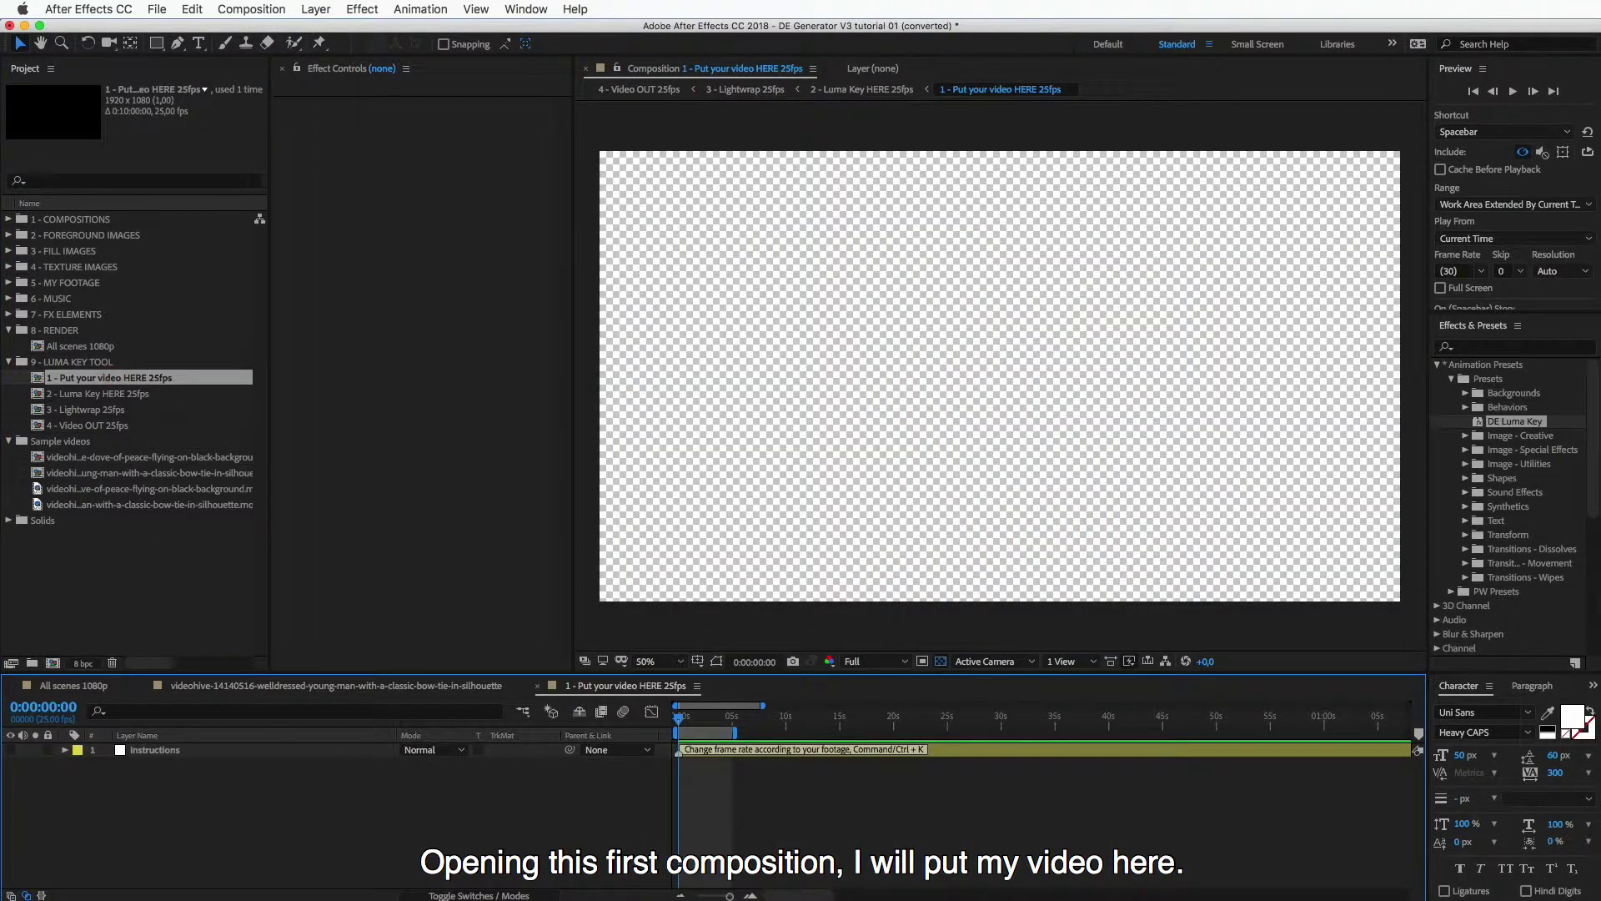
{"action": "left_click", "coordinate": [128, 491]}
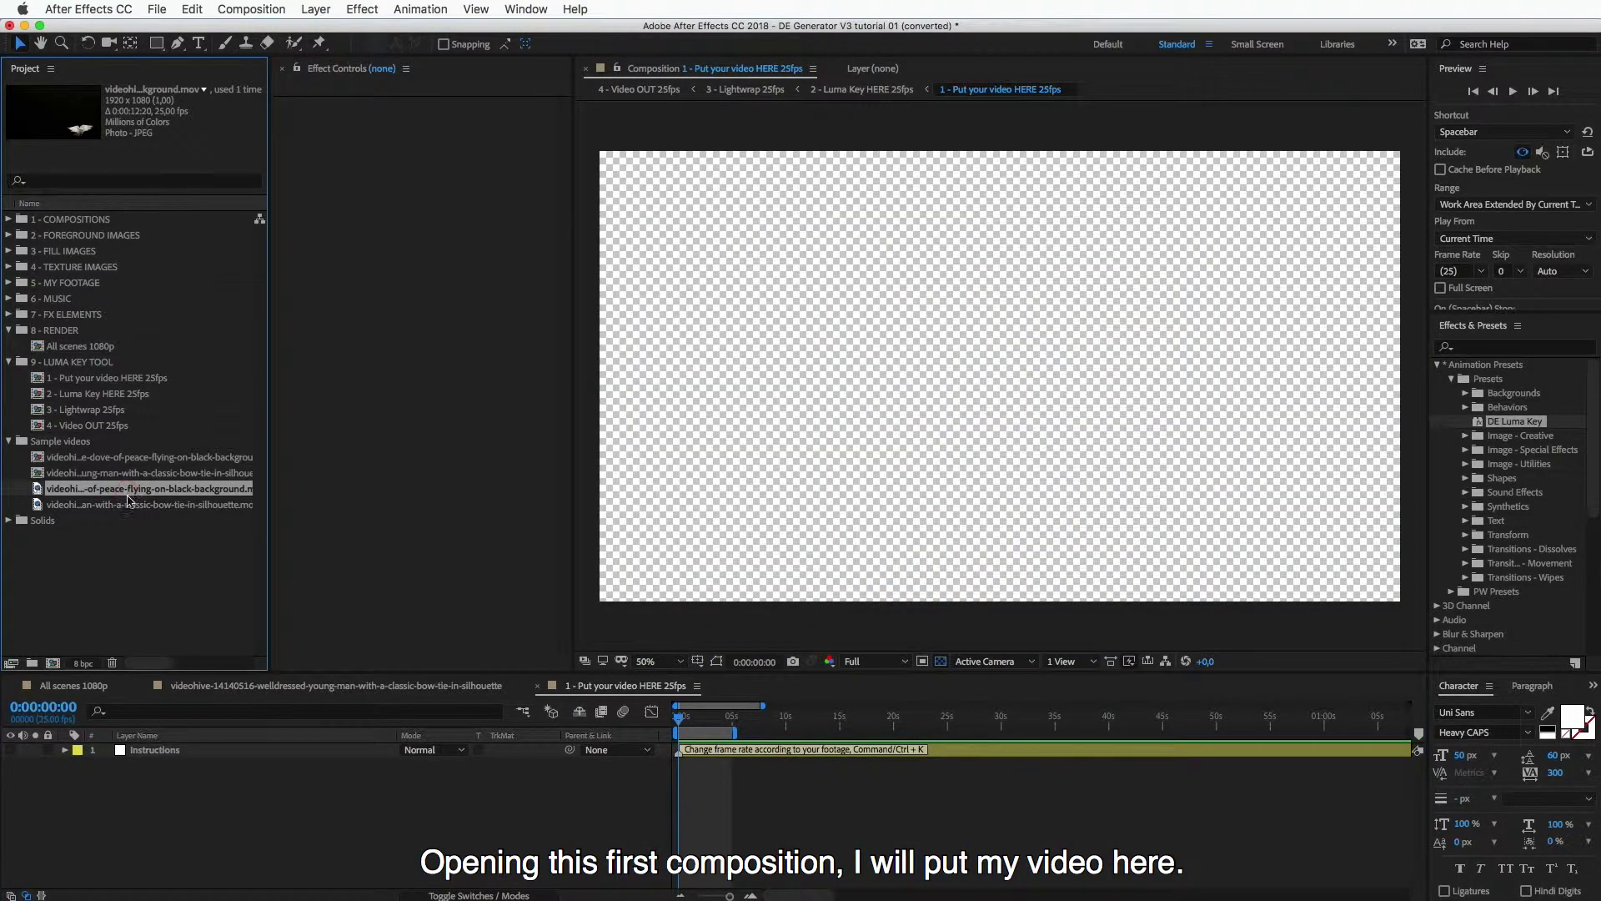
{"action": "left_click_drag", "start_coordinate": [127, 503], "coordinate": [210, 801]}
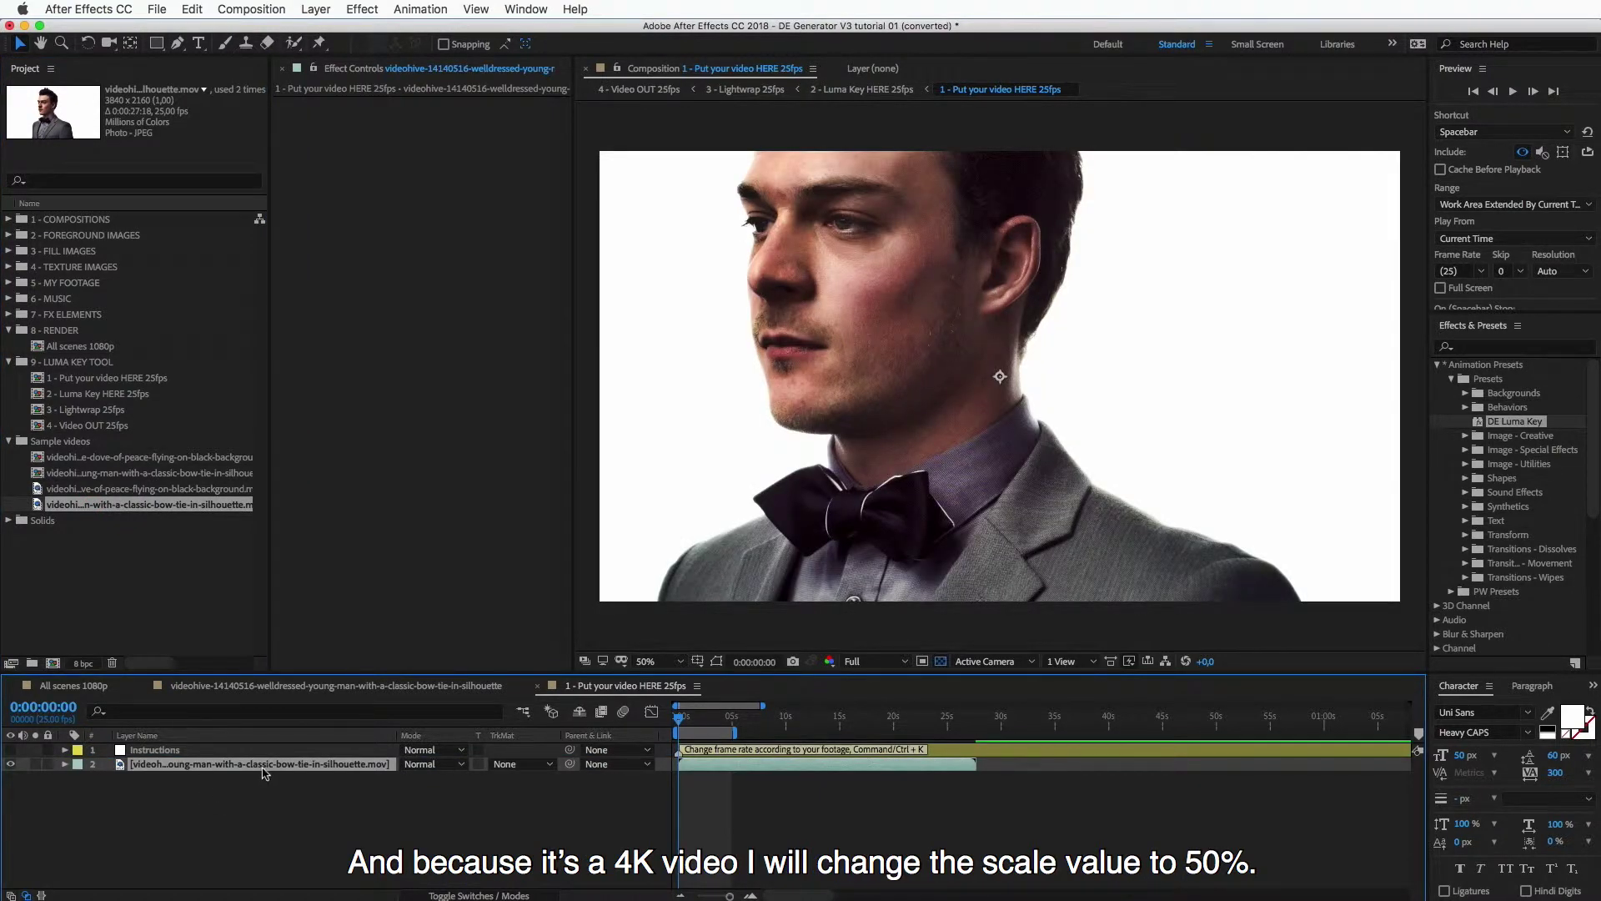
{"action": "key", "text": "s"}
{"action": "left_click", "coordinate": [455, 778]}
{"action": "key", "text": "Return"}
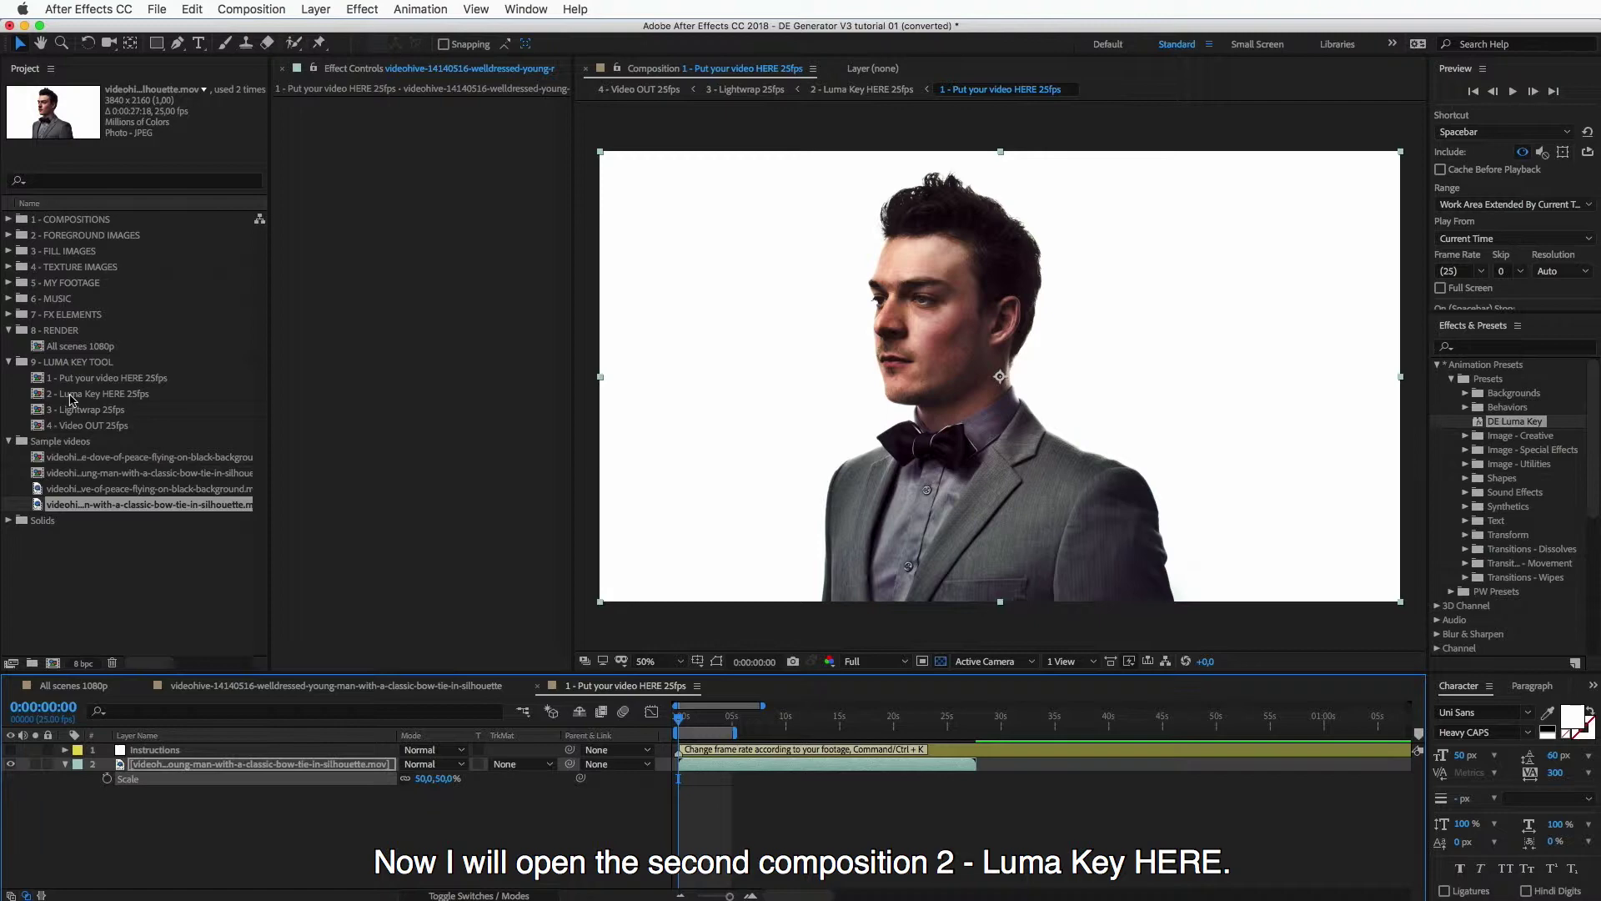
- In comp 2 - Luma Key HERE 25fps, lower Luma Maximum and key on the Blue channel
{"action": "double_click", "coordinate": [71, 400]}
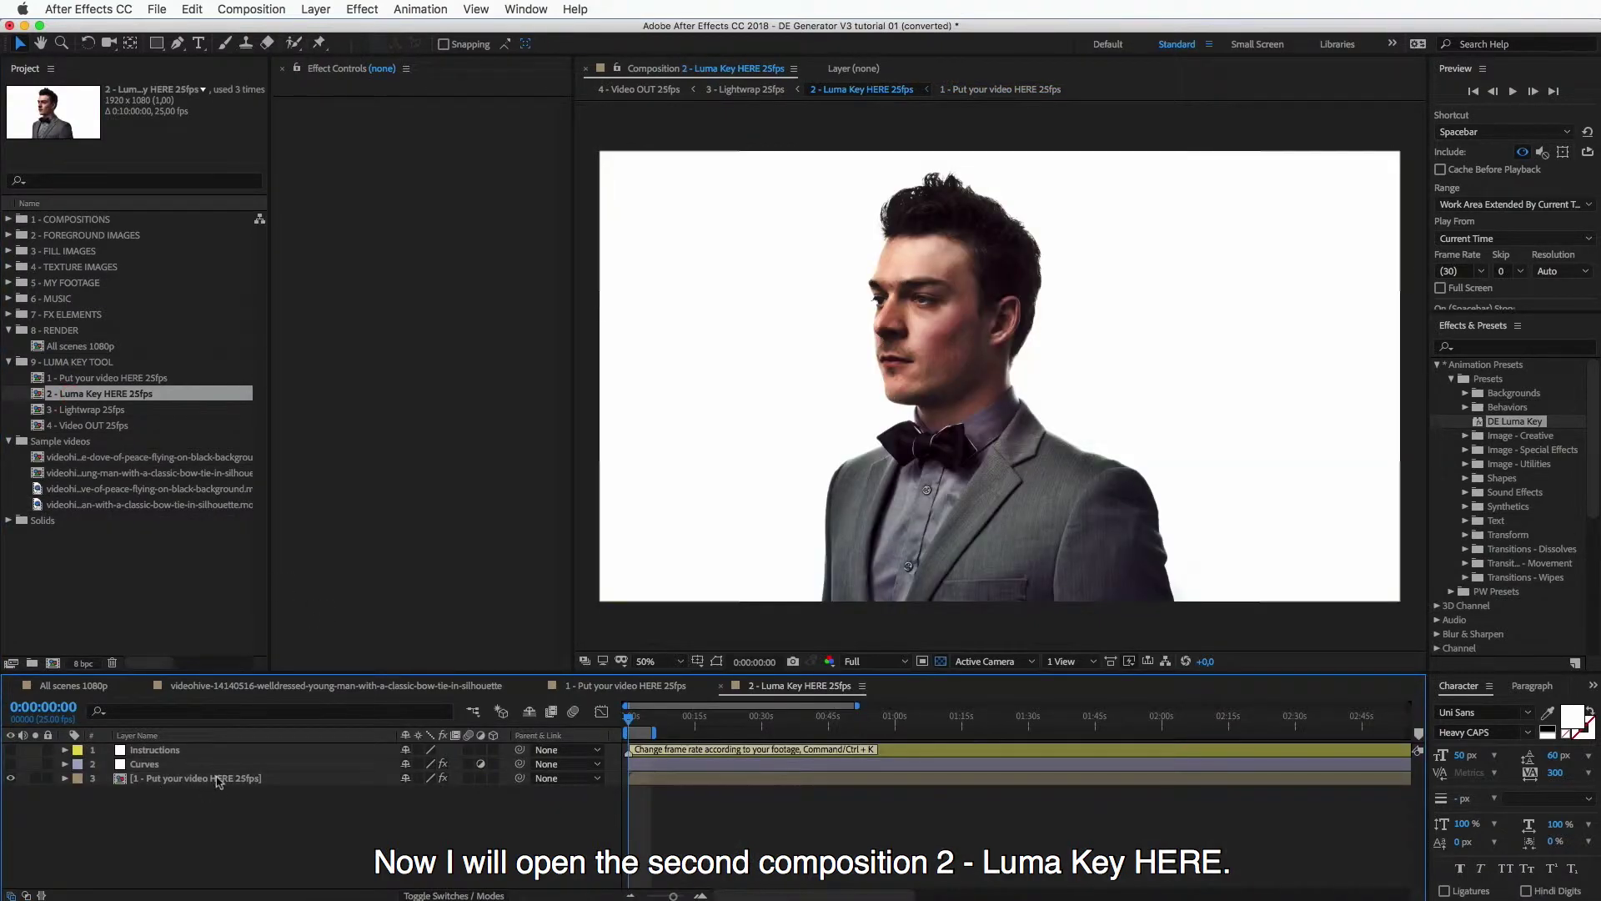
{"action": "left_click", "coordinate": [218, 780]}
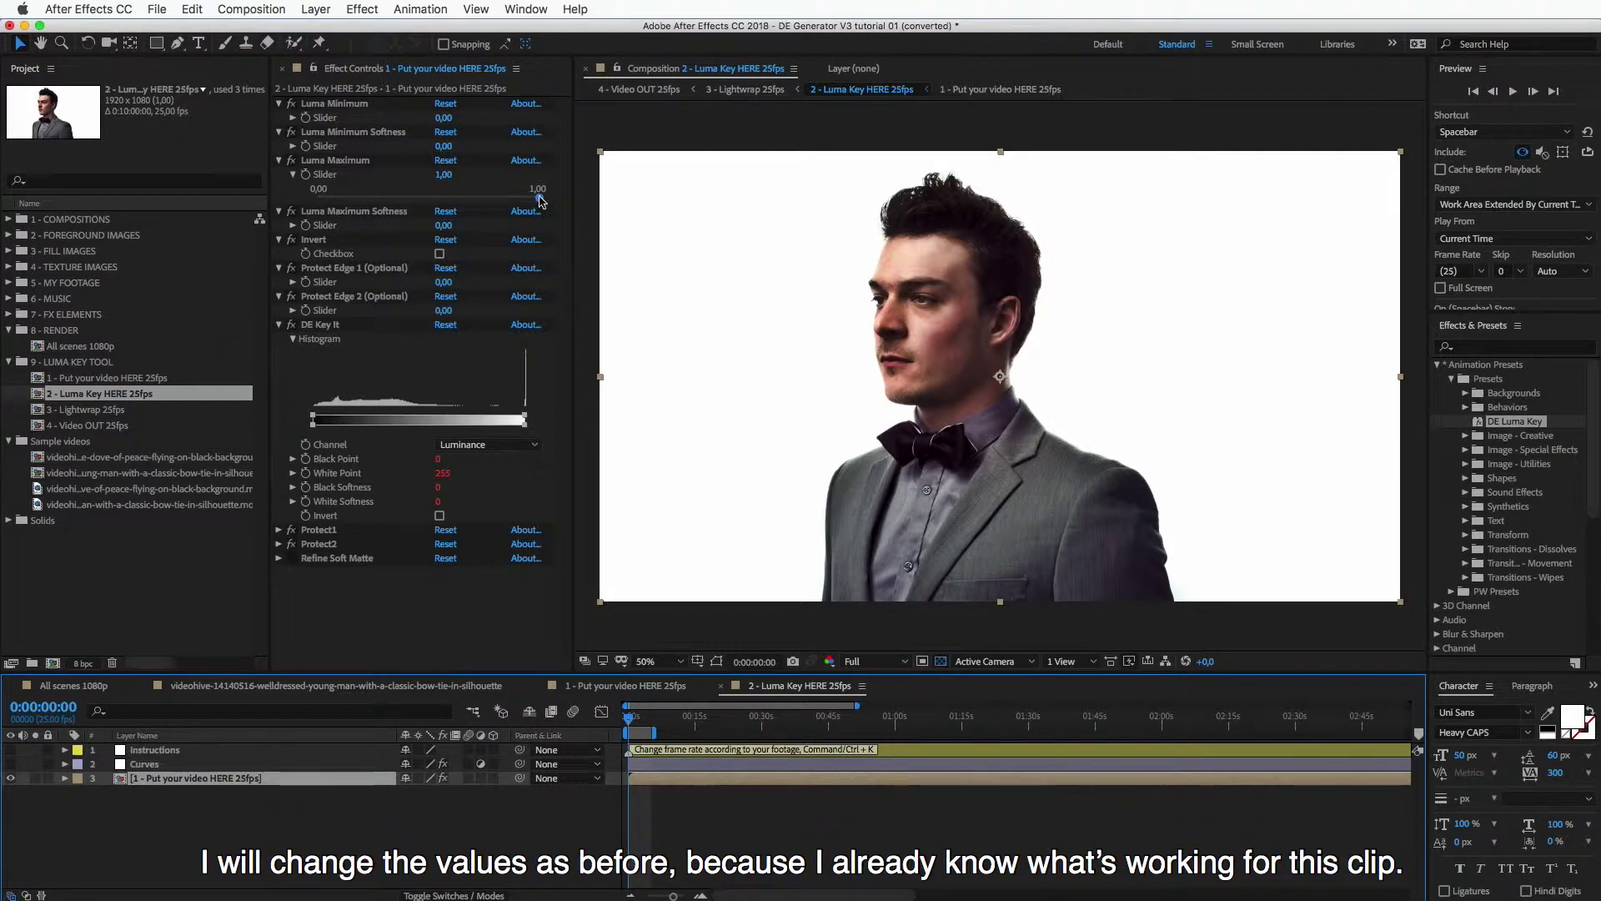
{"action": "left_click_drag", "start_coordinate": [540, 200], "coordinate": [524, 198]}
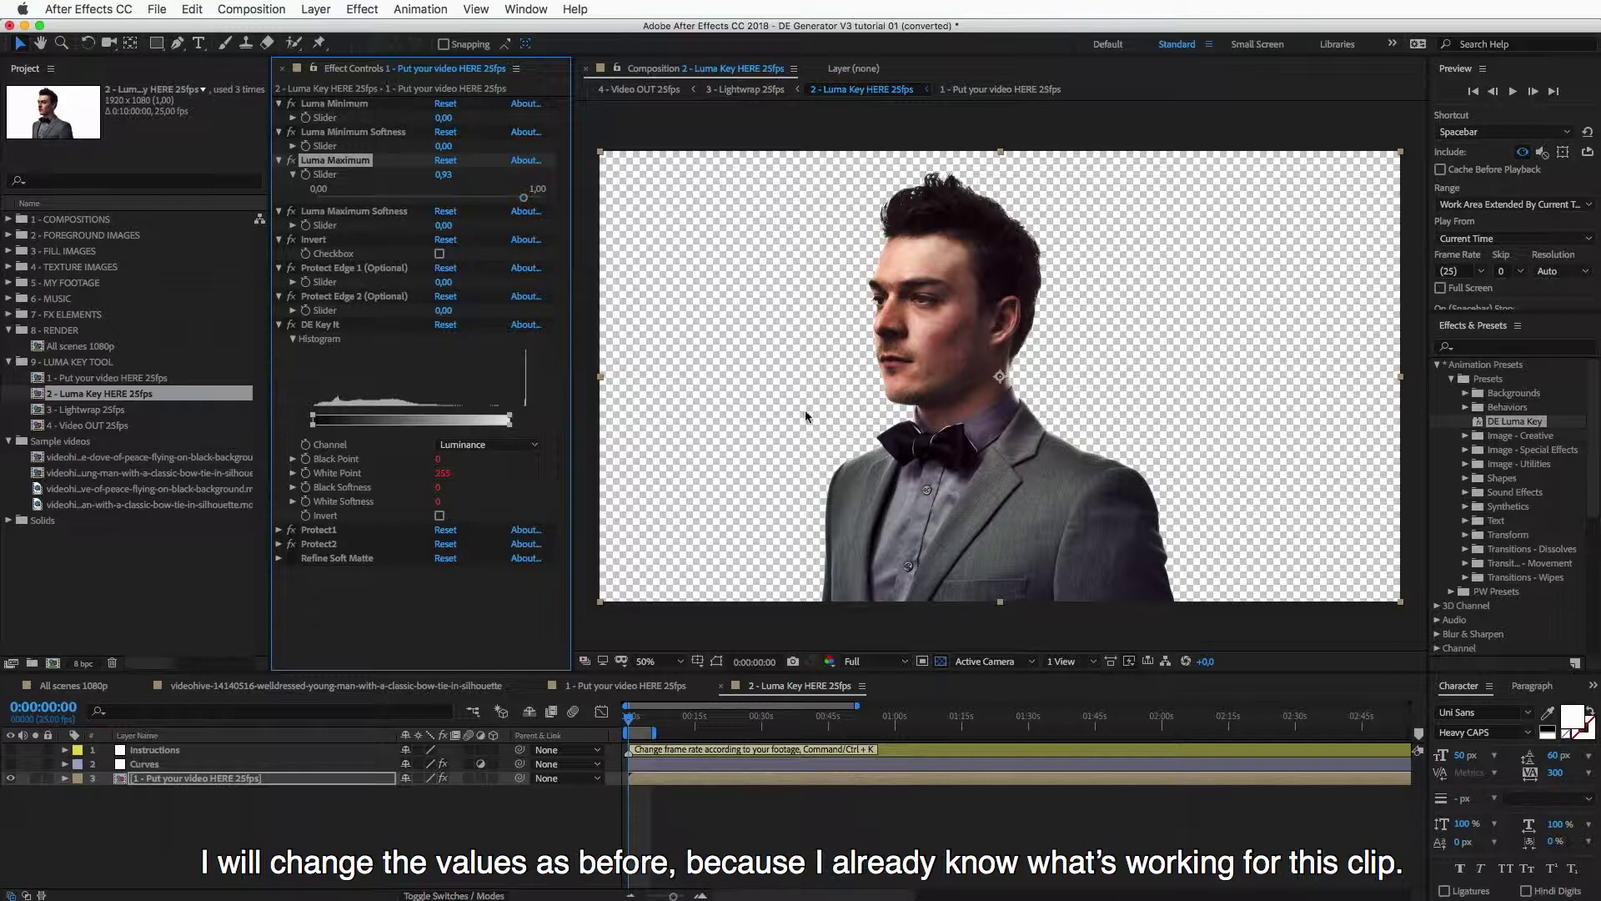
{"action": "left_click", "coordinate": [940, 661]}
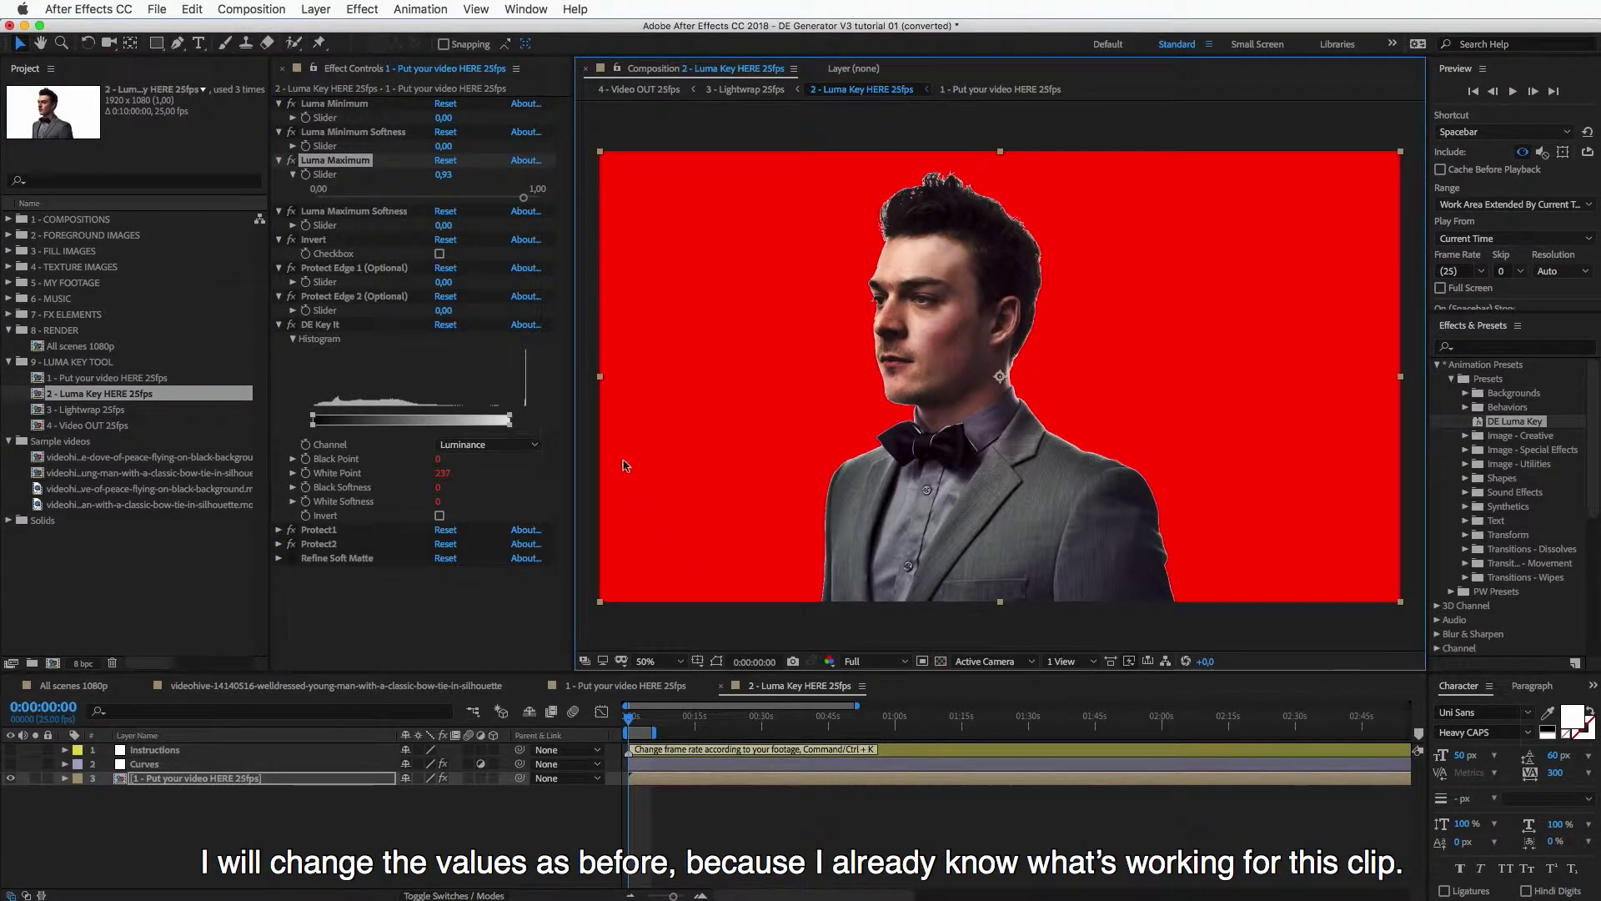
{"action": "left_click", "coordinate": [490, 444]}
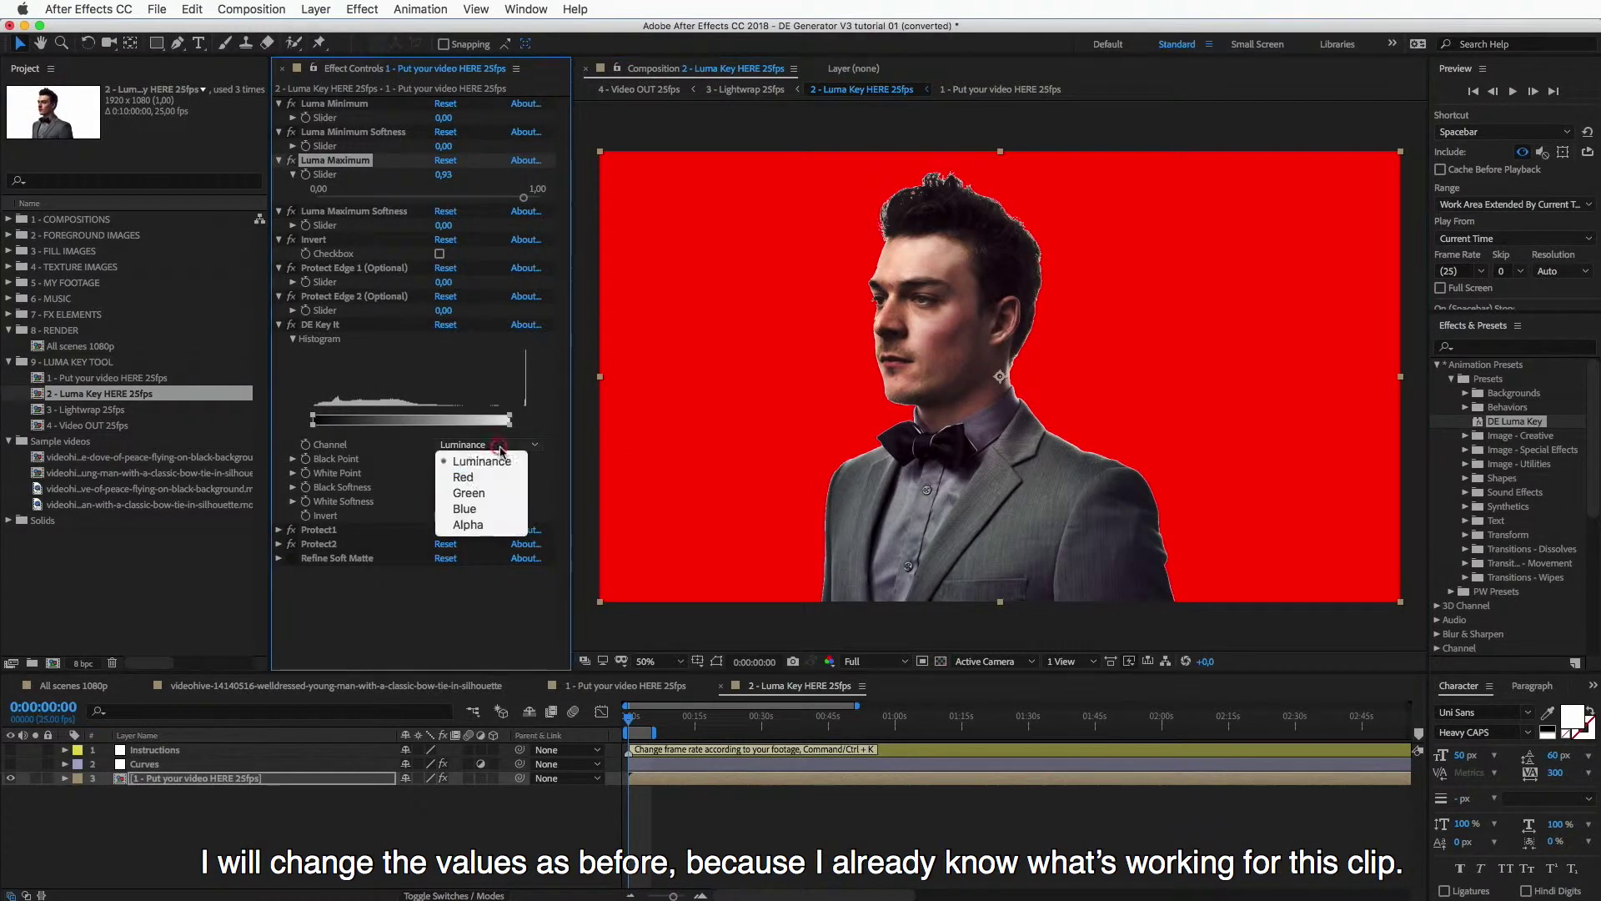
{"action": "left_click", "coordinate": [452, 510]}
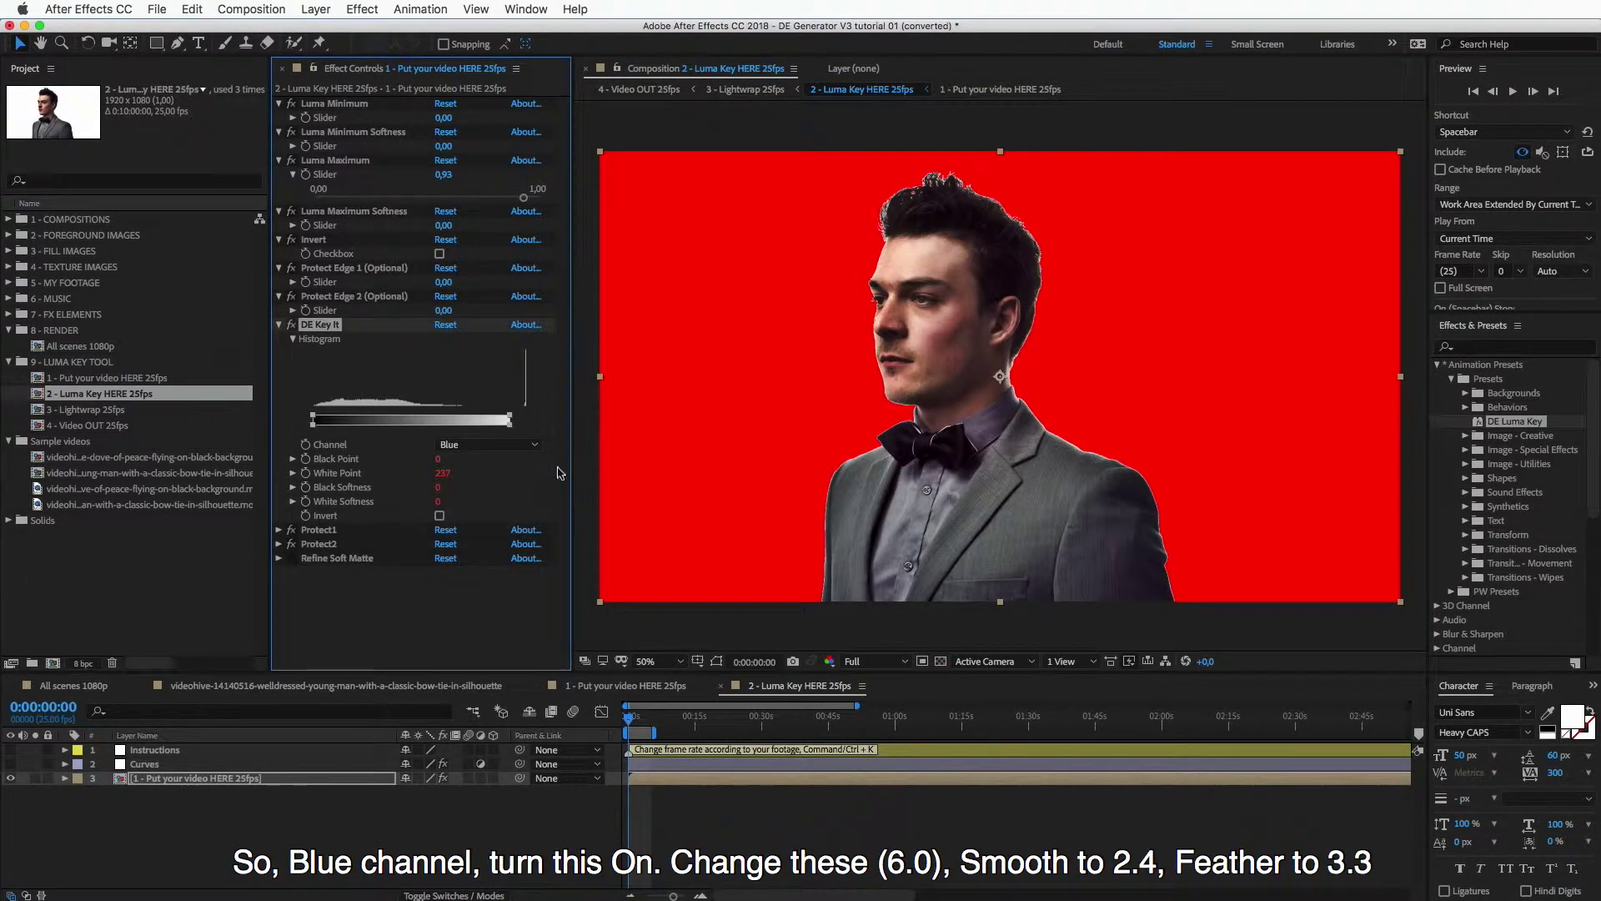
- Set Refine Soft Matte to Additional Edge Radius 6, Smooth 2,4 and Feather 3,3
{"action": "left_click", "coordinate": [280, 558]}
{"action": "scroll", "coordinate": [300, 575], "scroll_direction": "down", "scroll_amount": 3}
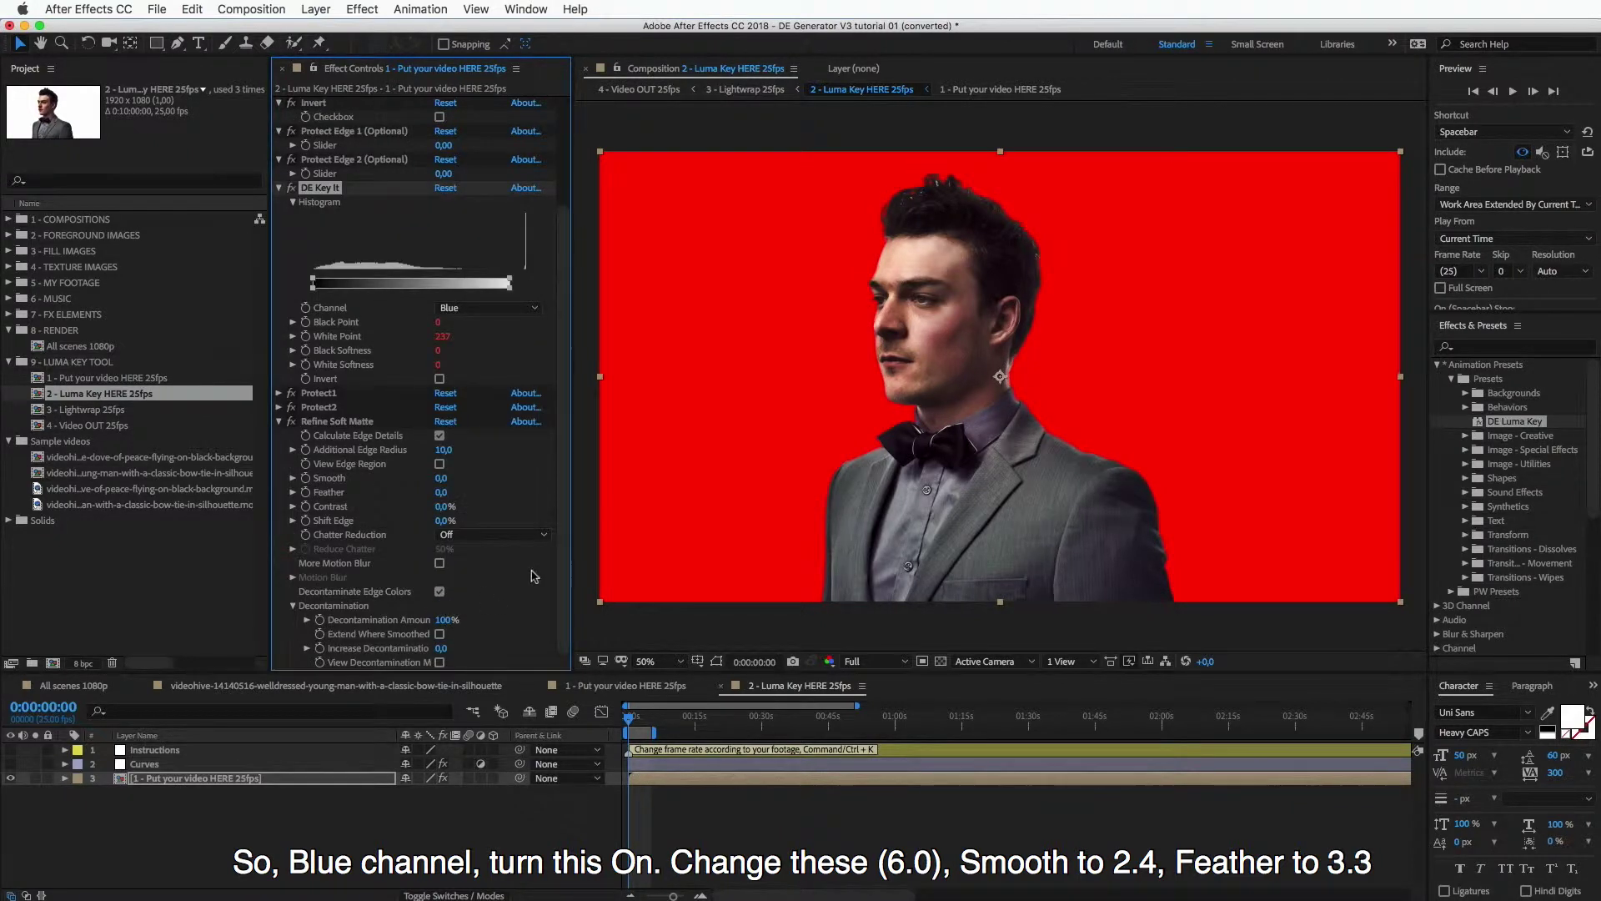
{"action": "left_click", "coordinate": [443, 449]}
{"action": "type", "text": "6"}
{"action": "key", "text": "Return"}
{"action": "left_click", "coordinate": [443, 477]}
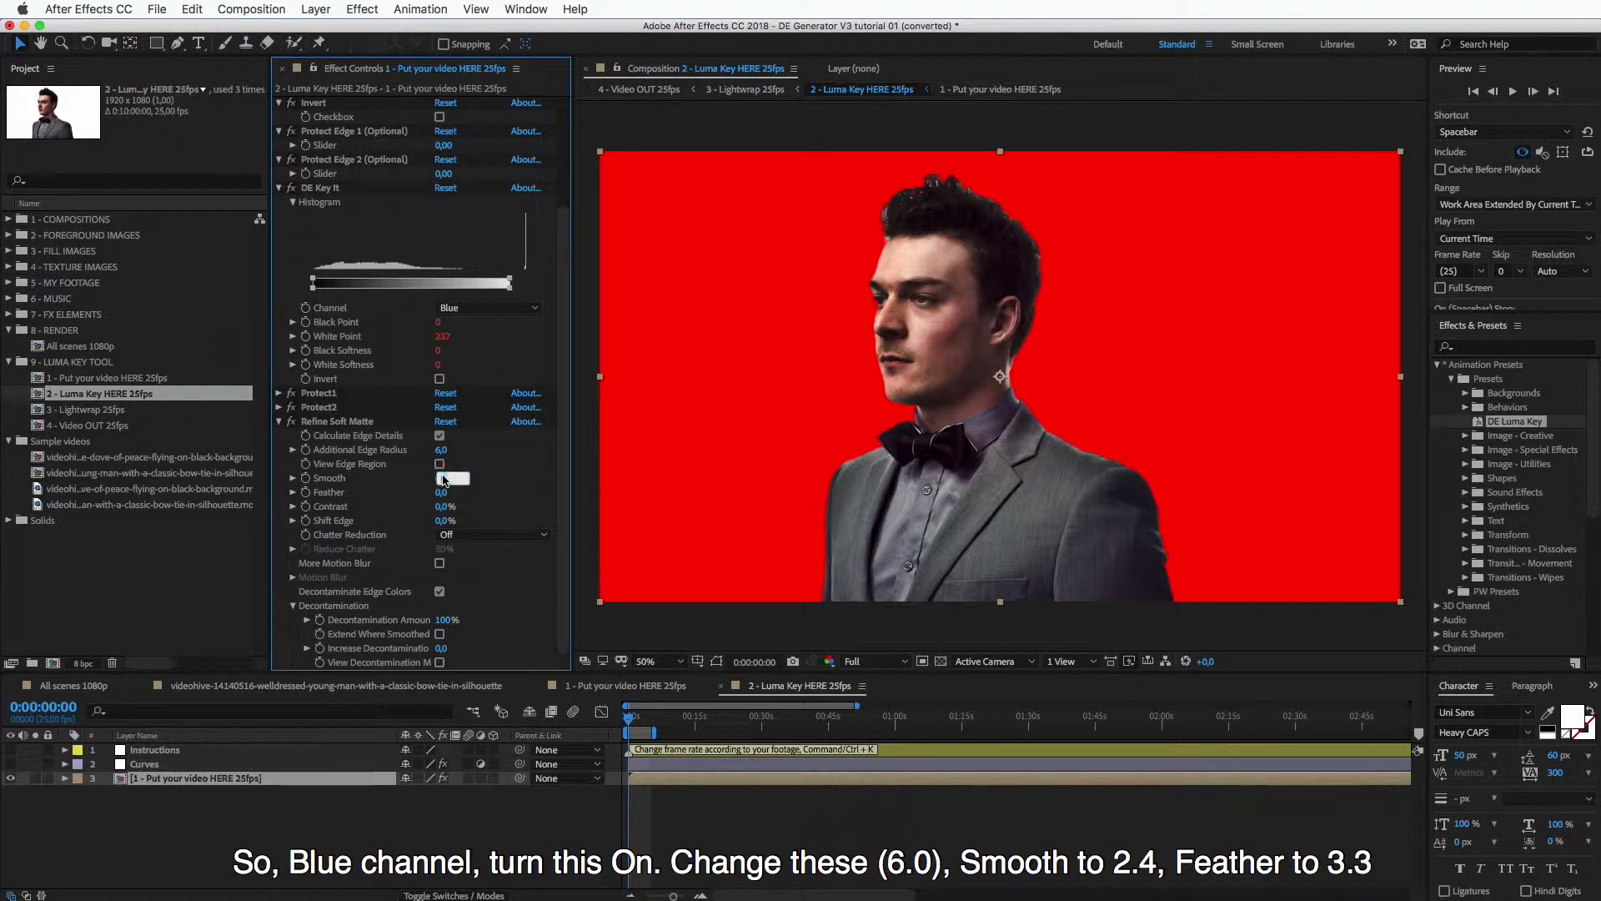
{"action": "type", "text": "2,4"}
{"action": "key", "text": "Return"}
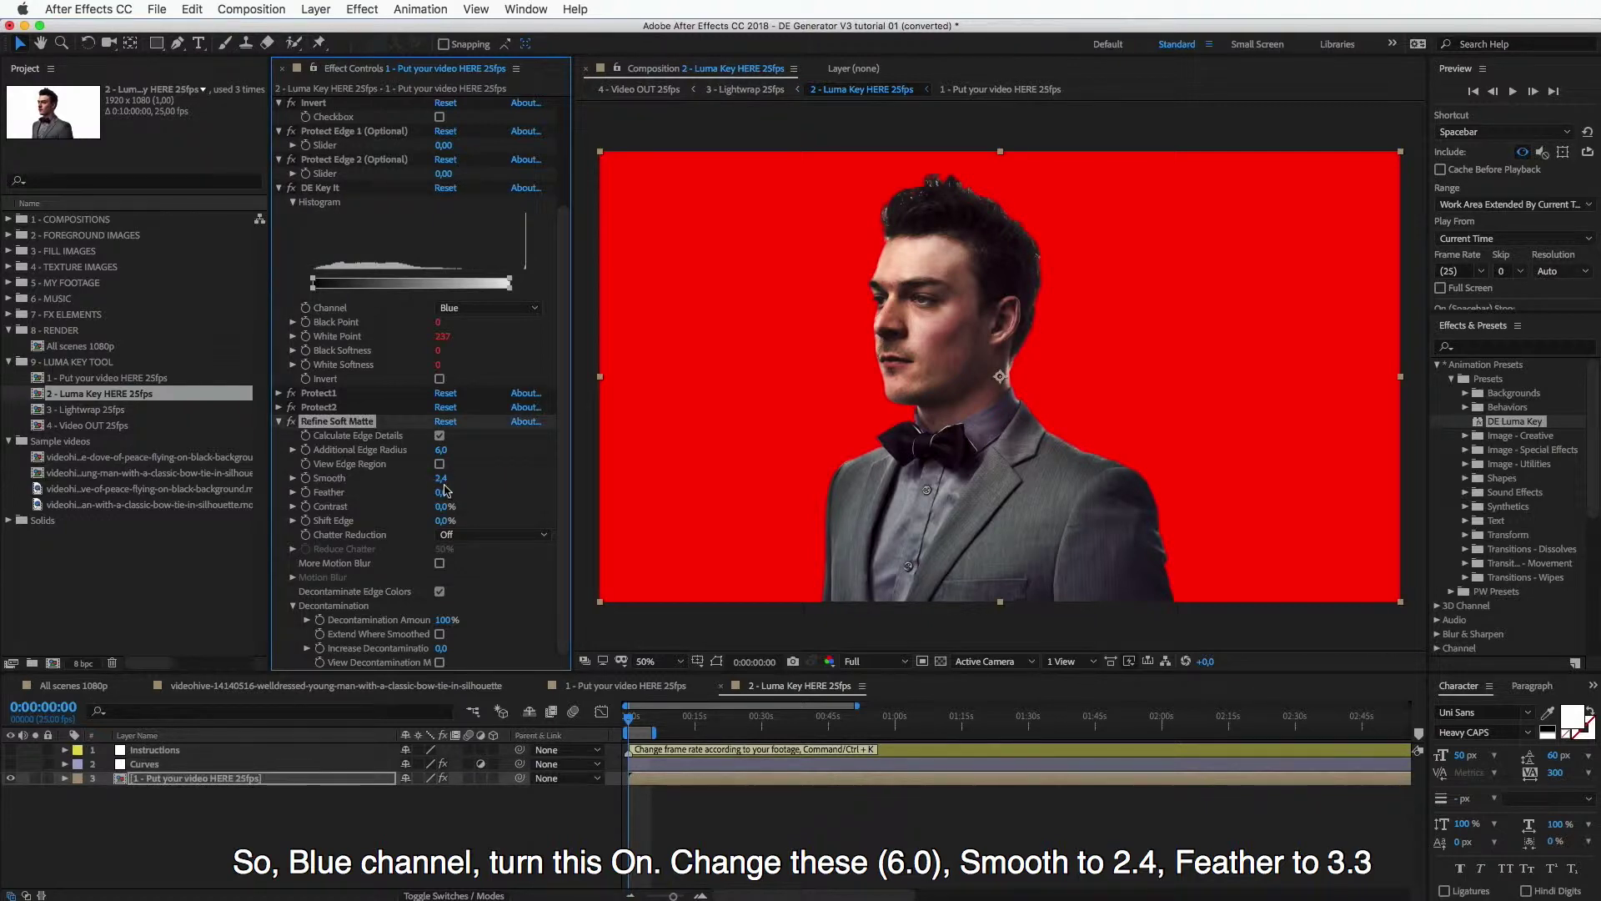
{"action": "key", "text": "period"}
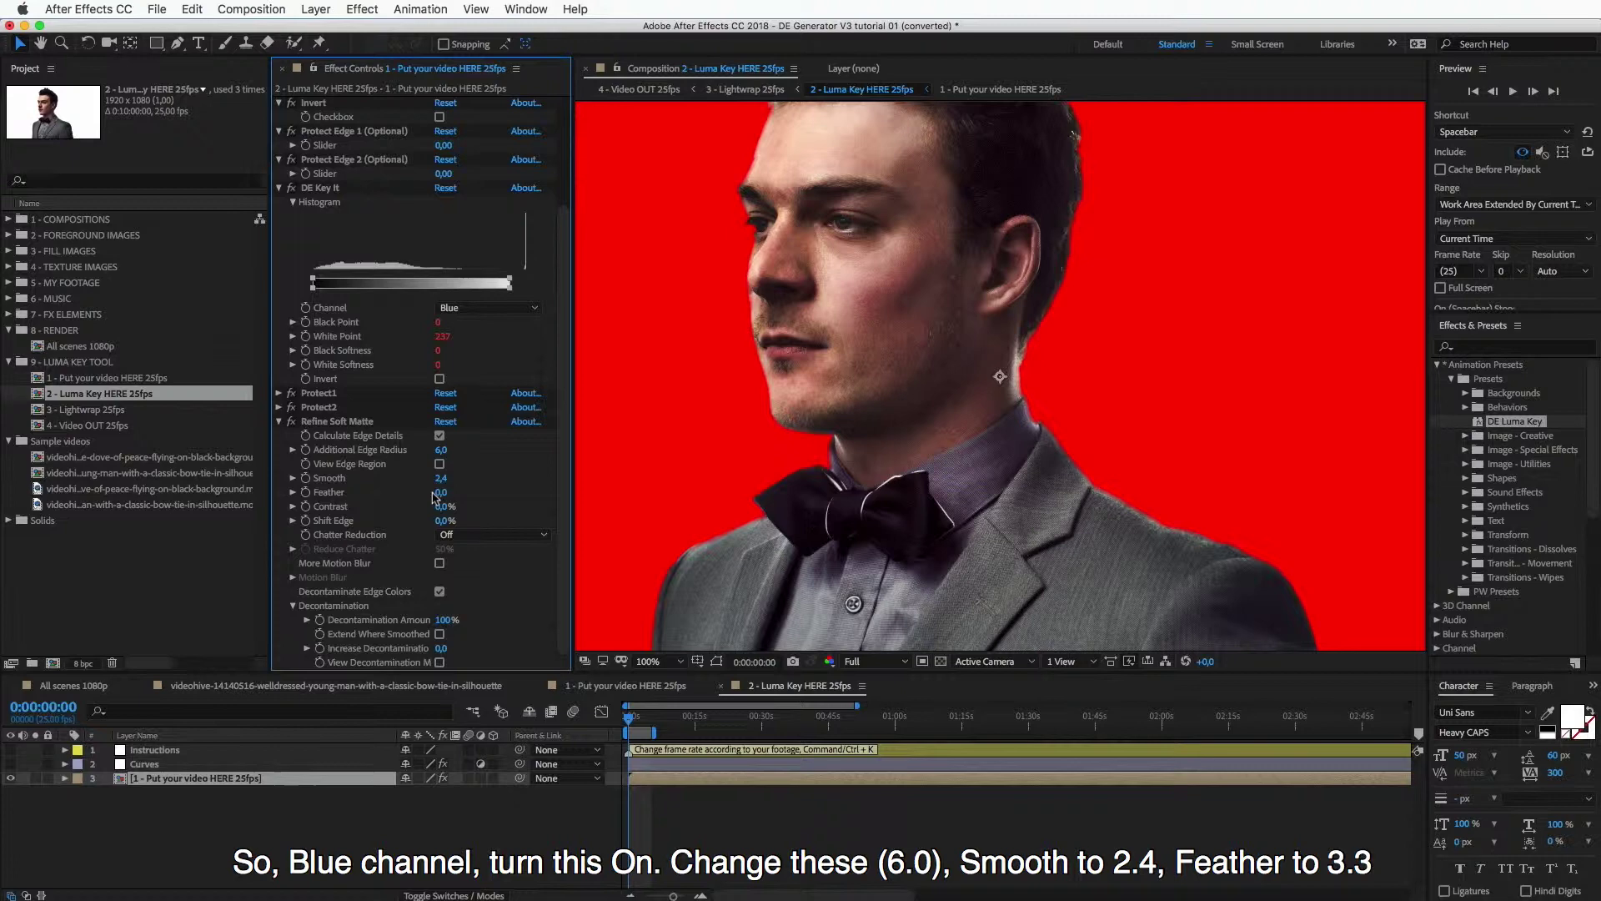
{"action": "left_click", "coordinate": [439, 493]}
{"action": "type", "text": "3,3"}
{"action": "key", "text": "Return"}
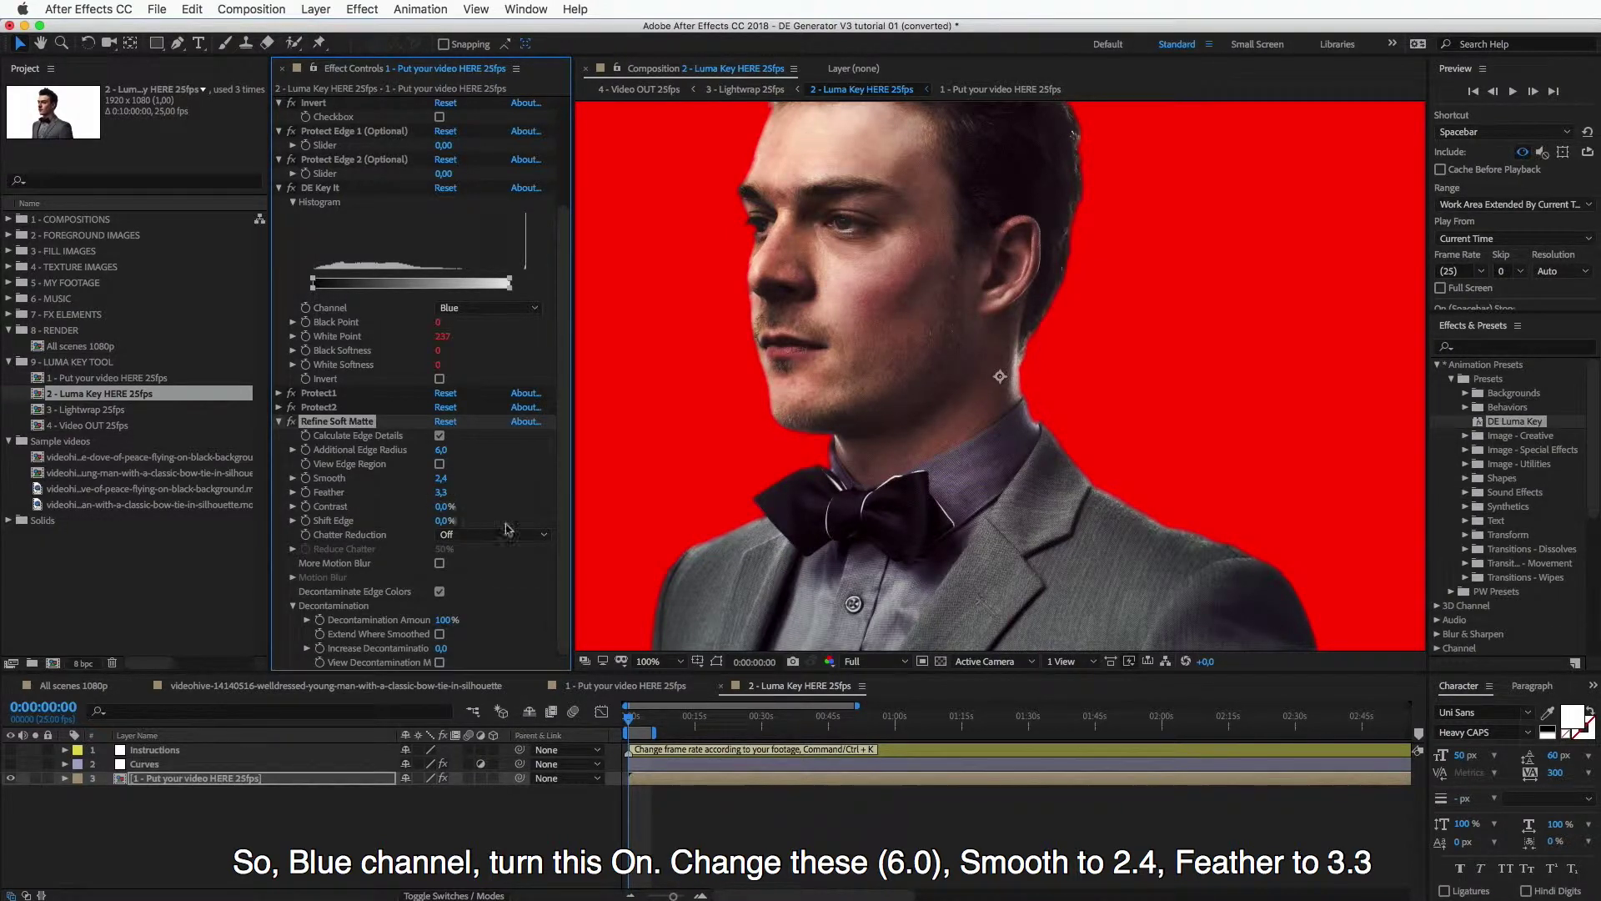
{"action": "key", "text": "comma"}
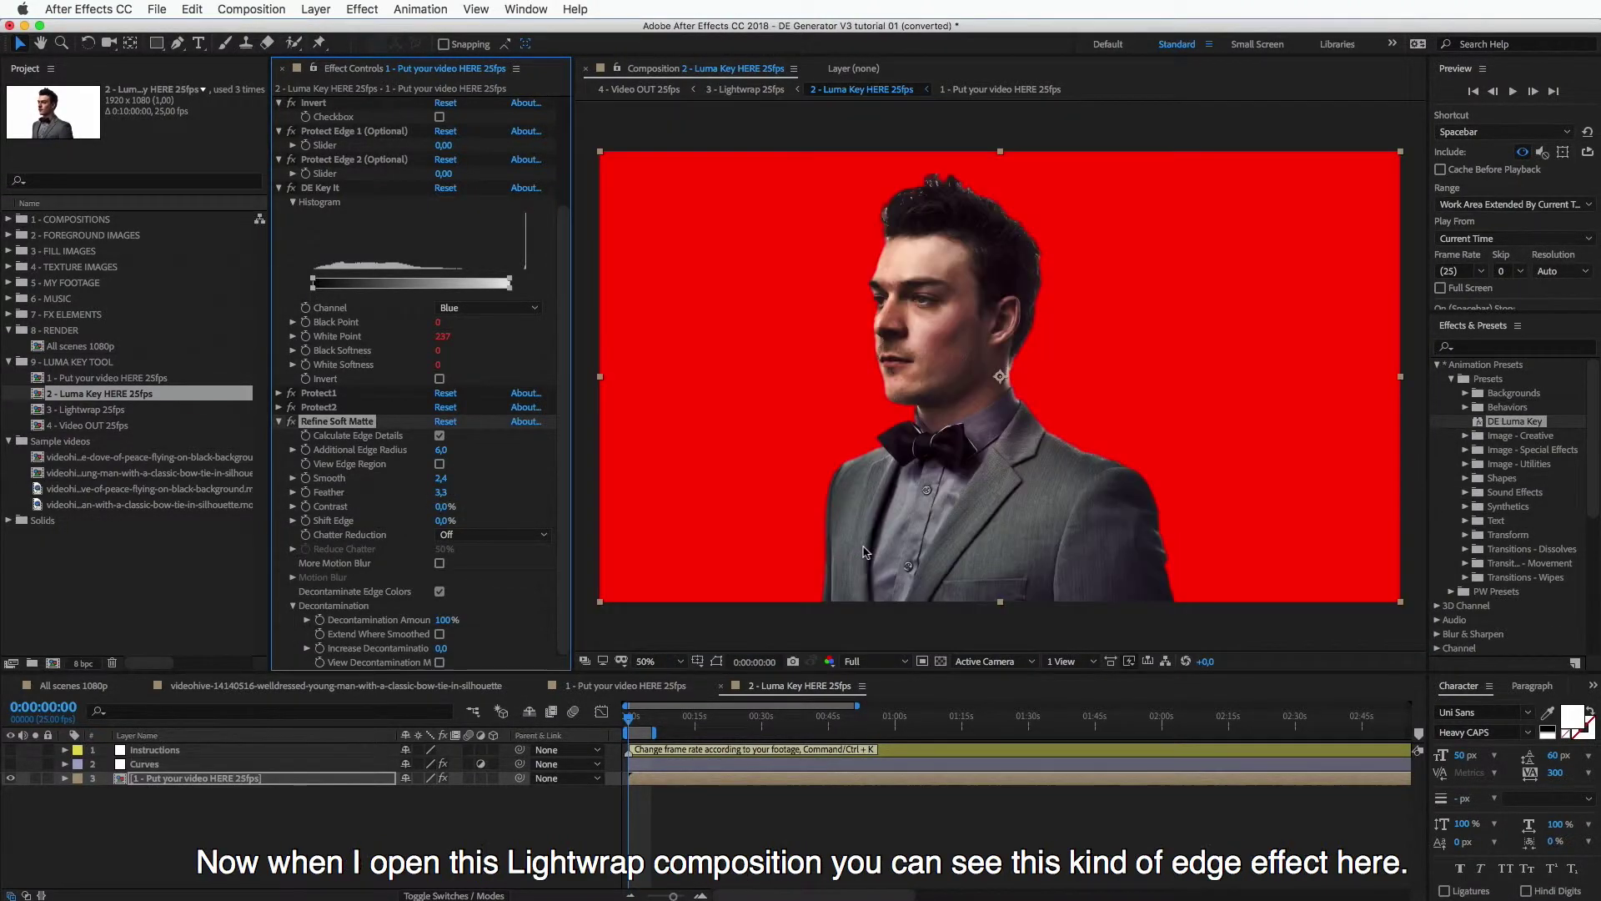
- Open 3 - Lightwrap 25fps, briefly solo Mountain05.jpg, then select the CONTROLS layer
{"action": "double_click", "coordinate": [80, 410]}
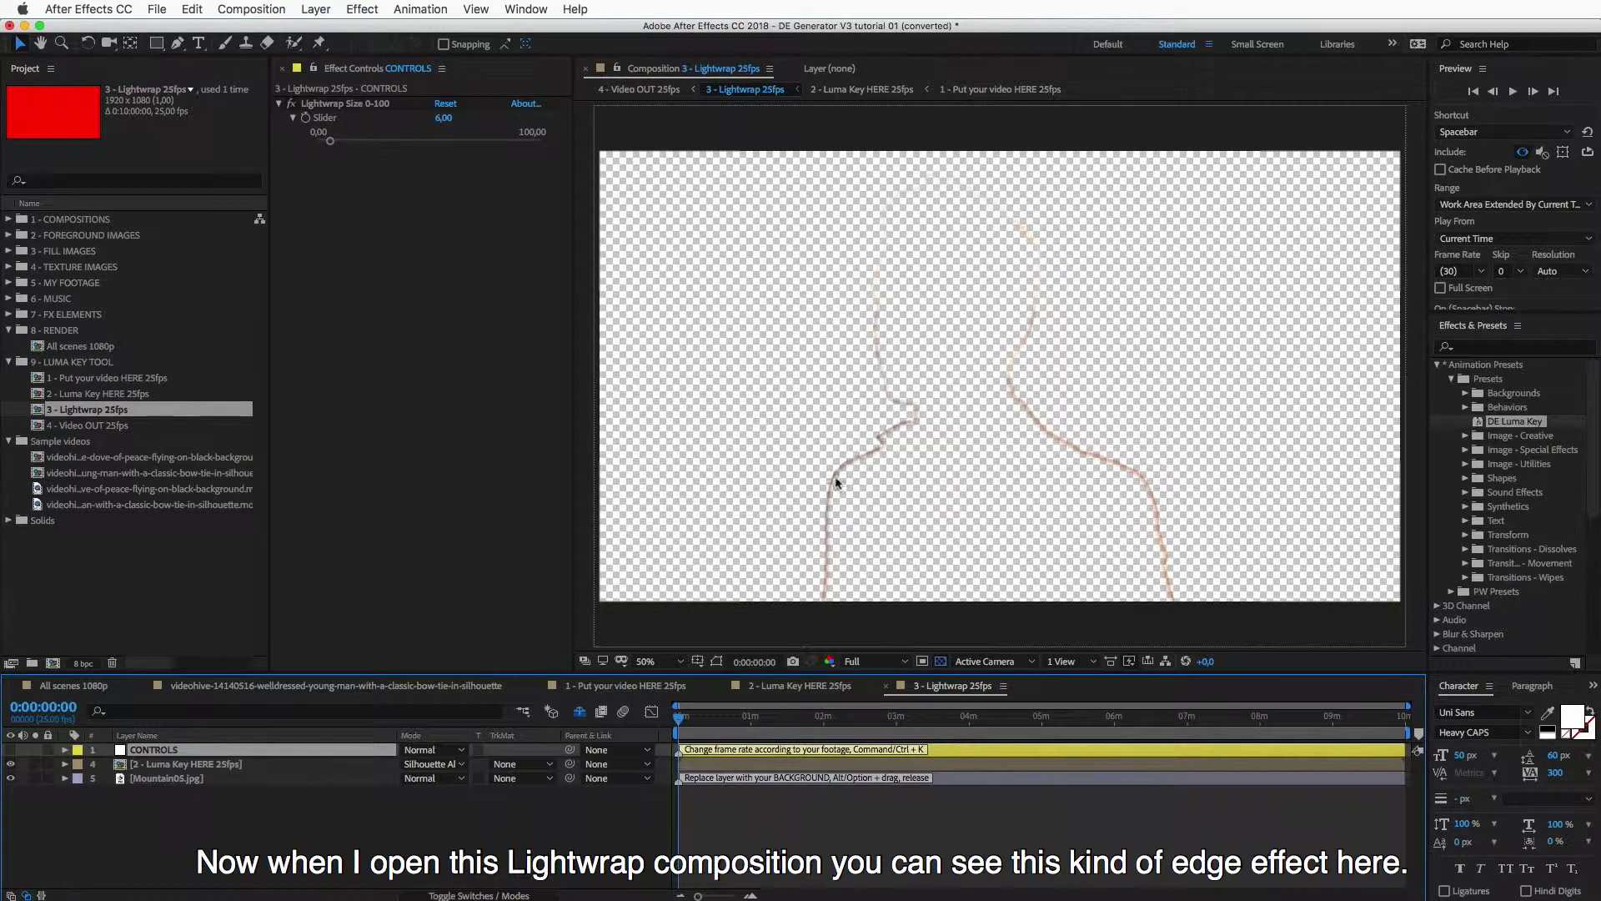
{"action": "left_click", "coordinate": [211, 781]}
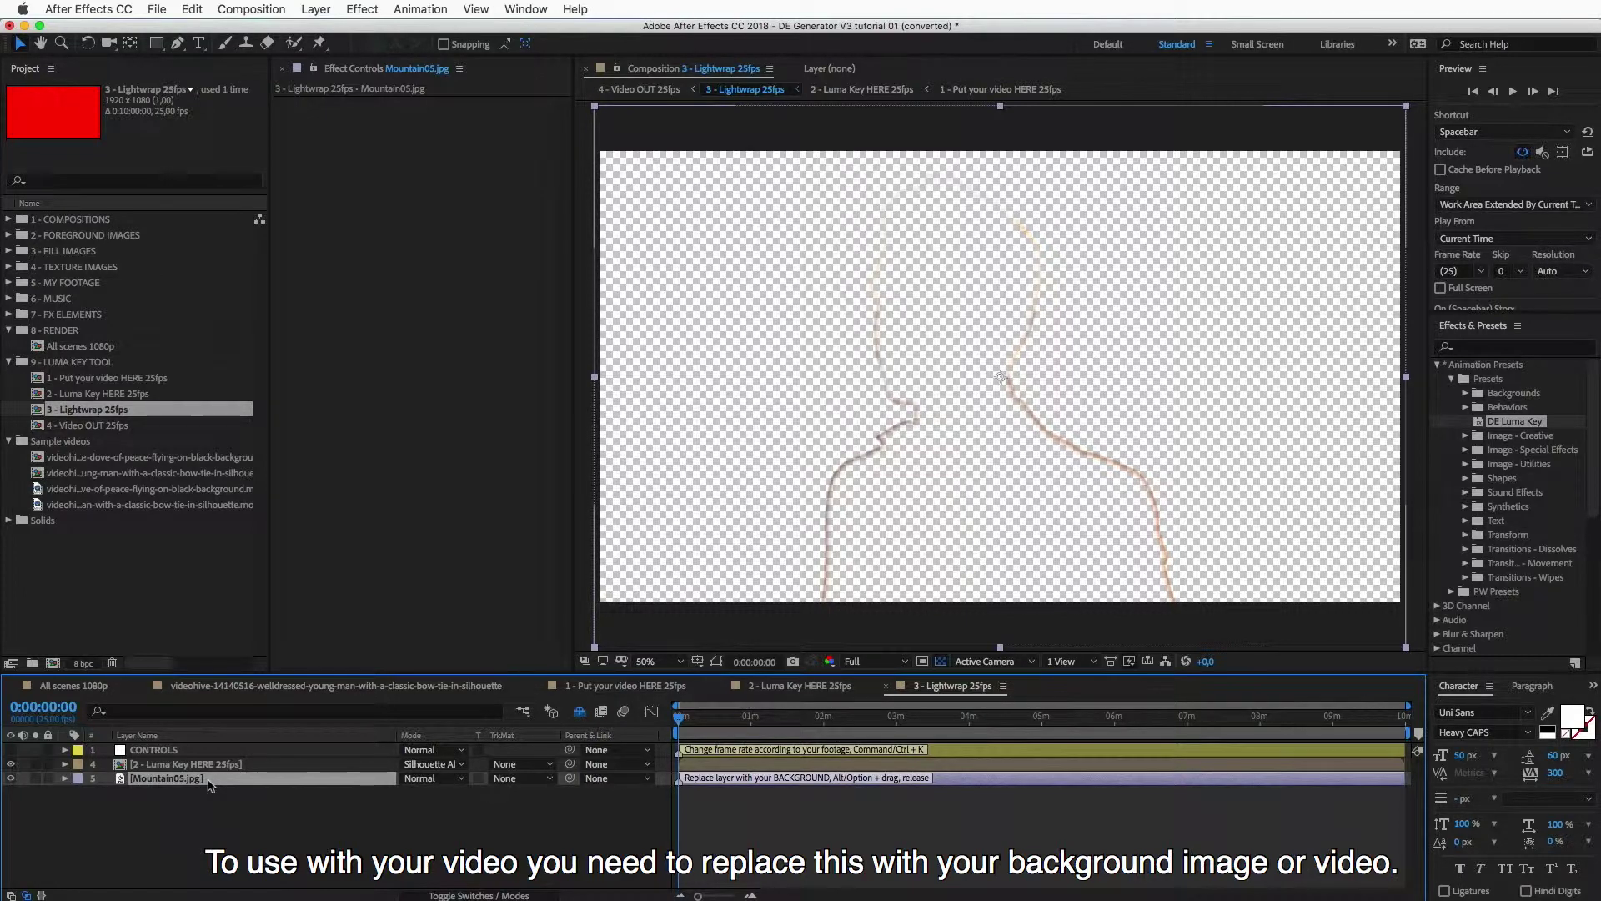
{"action": "left_click", "coordinate": [35, 778]}
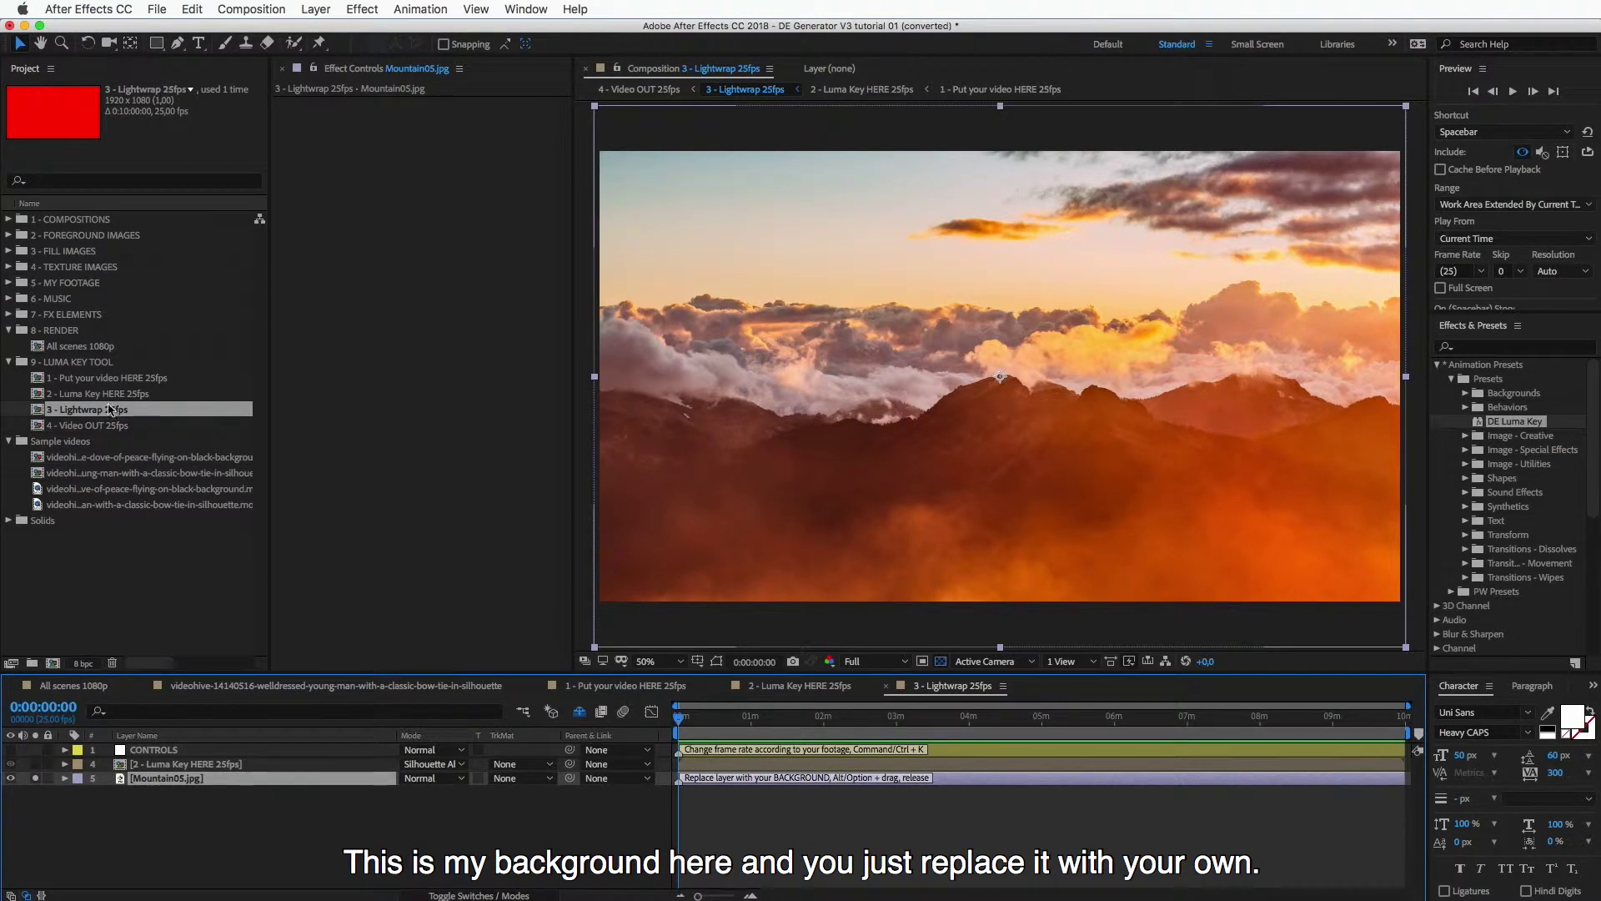
{"action": "left_click", "coordinate": [35, 778]}
{"action": "left_click", "coordinate": [183, 751]}
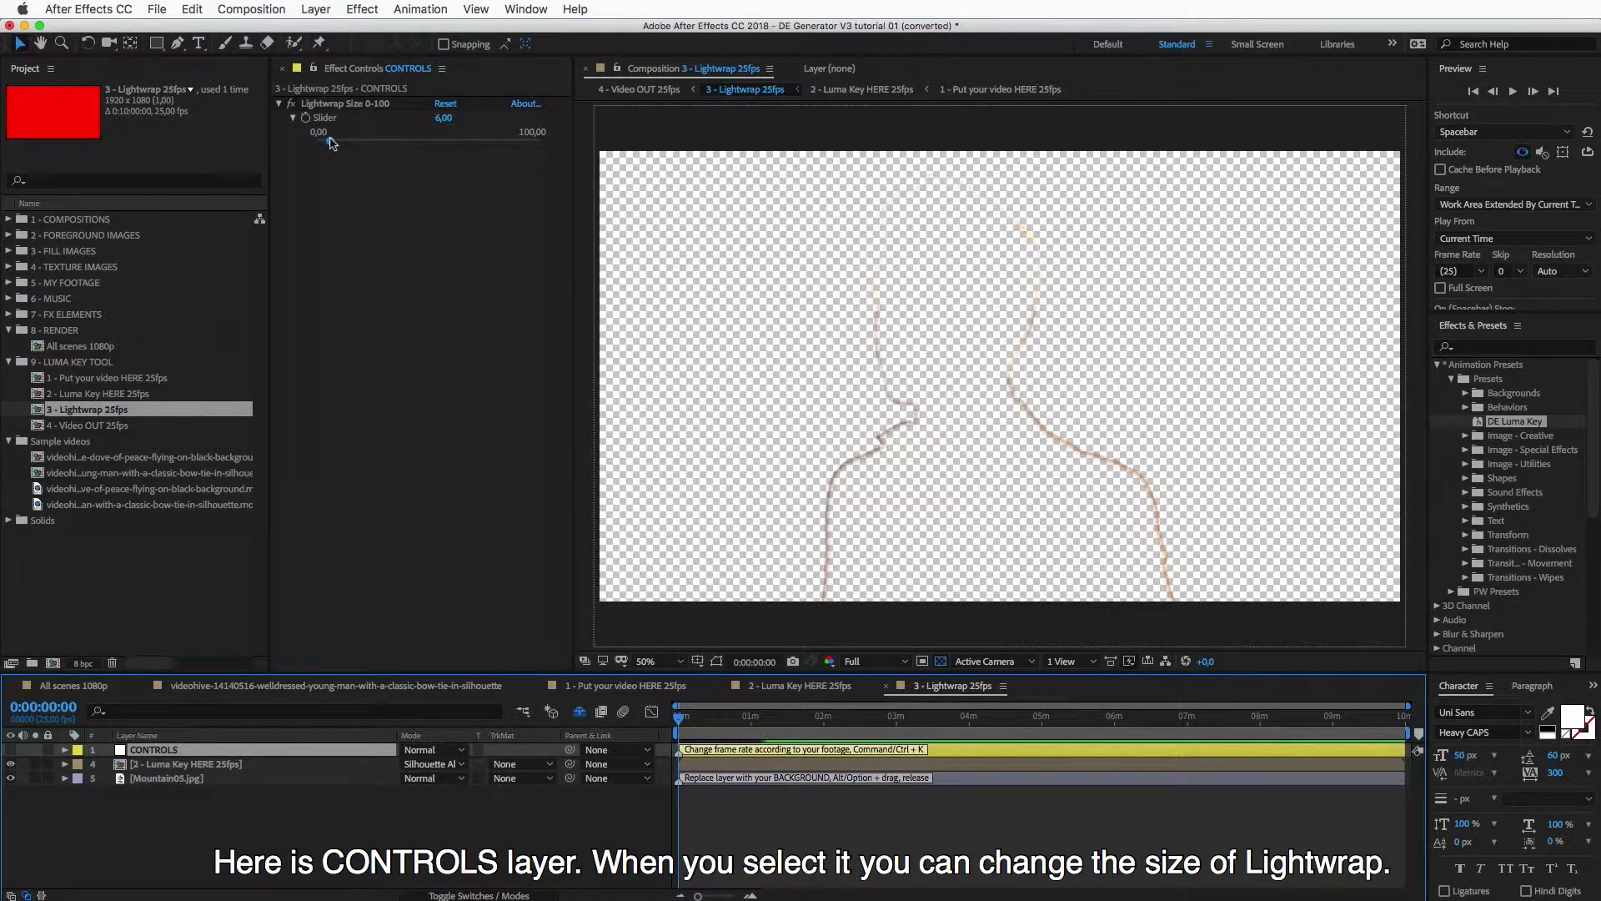
- Drag the CONTROLS layer's Lightwrap Size slider up to about 8.24
{"action": "mouse_move", "coordinate": [331, 143]}
{"action": "left_mouse_down"}
{"action": "mouse_move", "coordinate": [527, 161]}
{"action": "mouse_move", "coordinate": [337, 155]}
{"action": "left_mouse_up"}
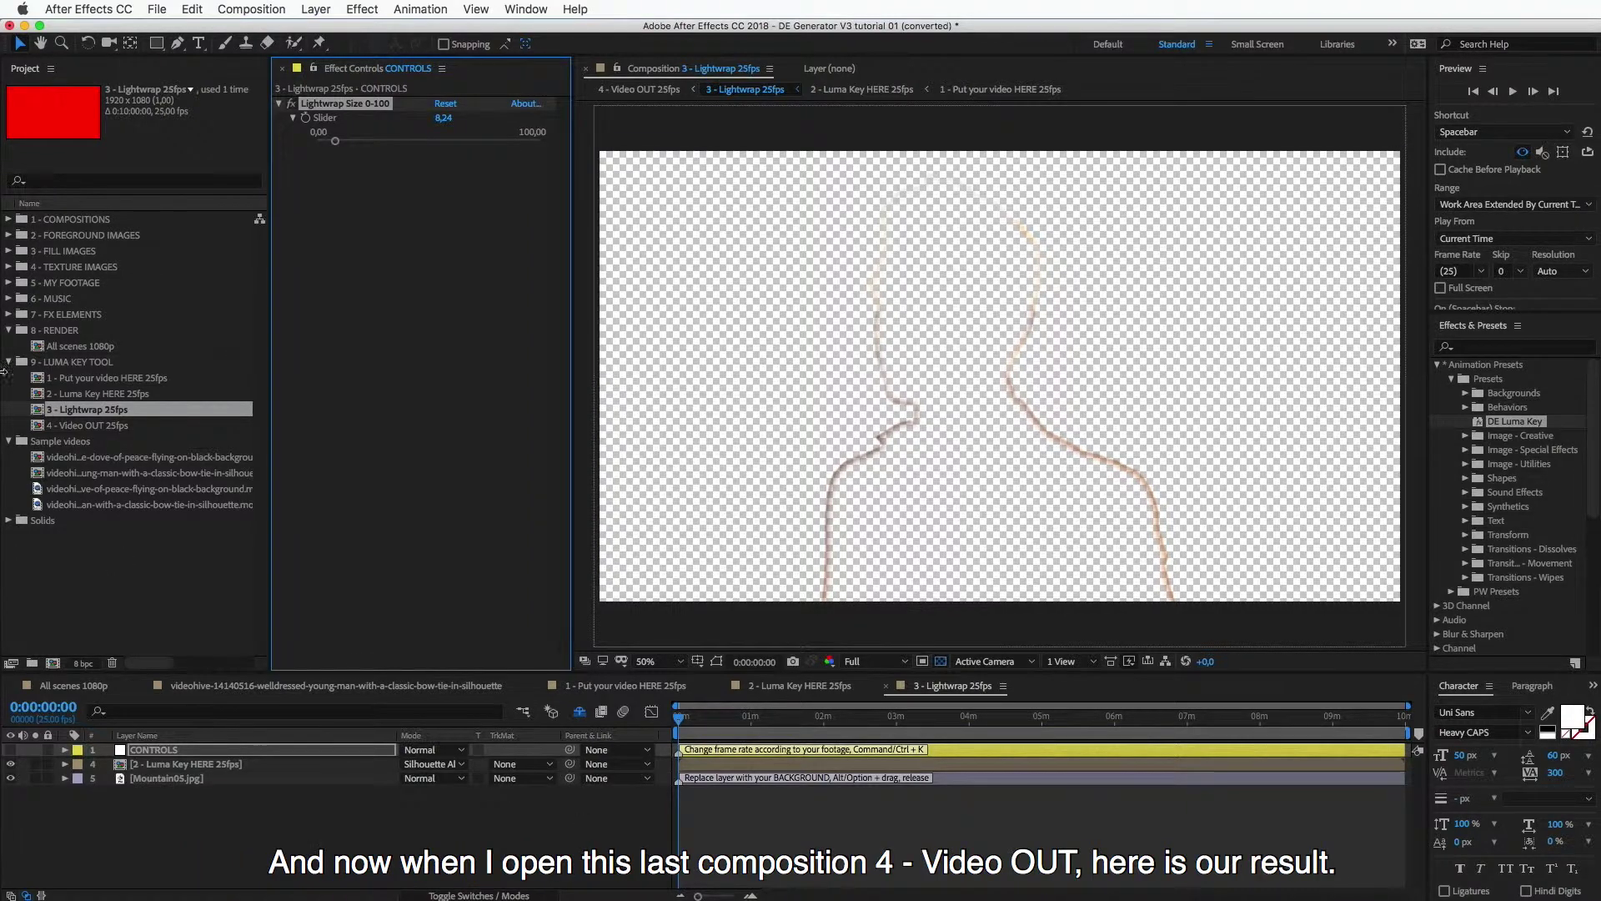
- Open 4 - Video OUT 25fps, check Mountain05.jpg in the Lightwrap precomp, then select the Lightwrap layer
{"action": "left_click", "coordinate": [131, 426]}
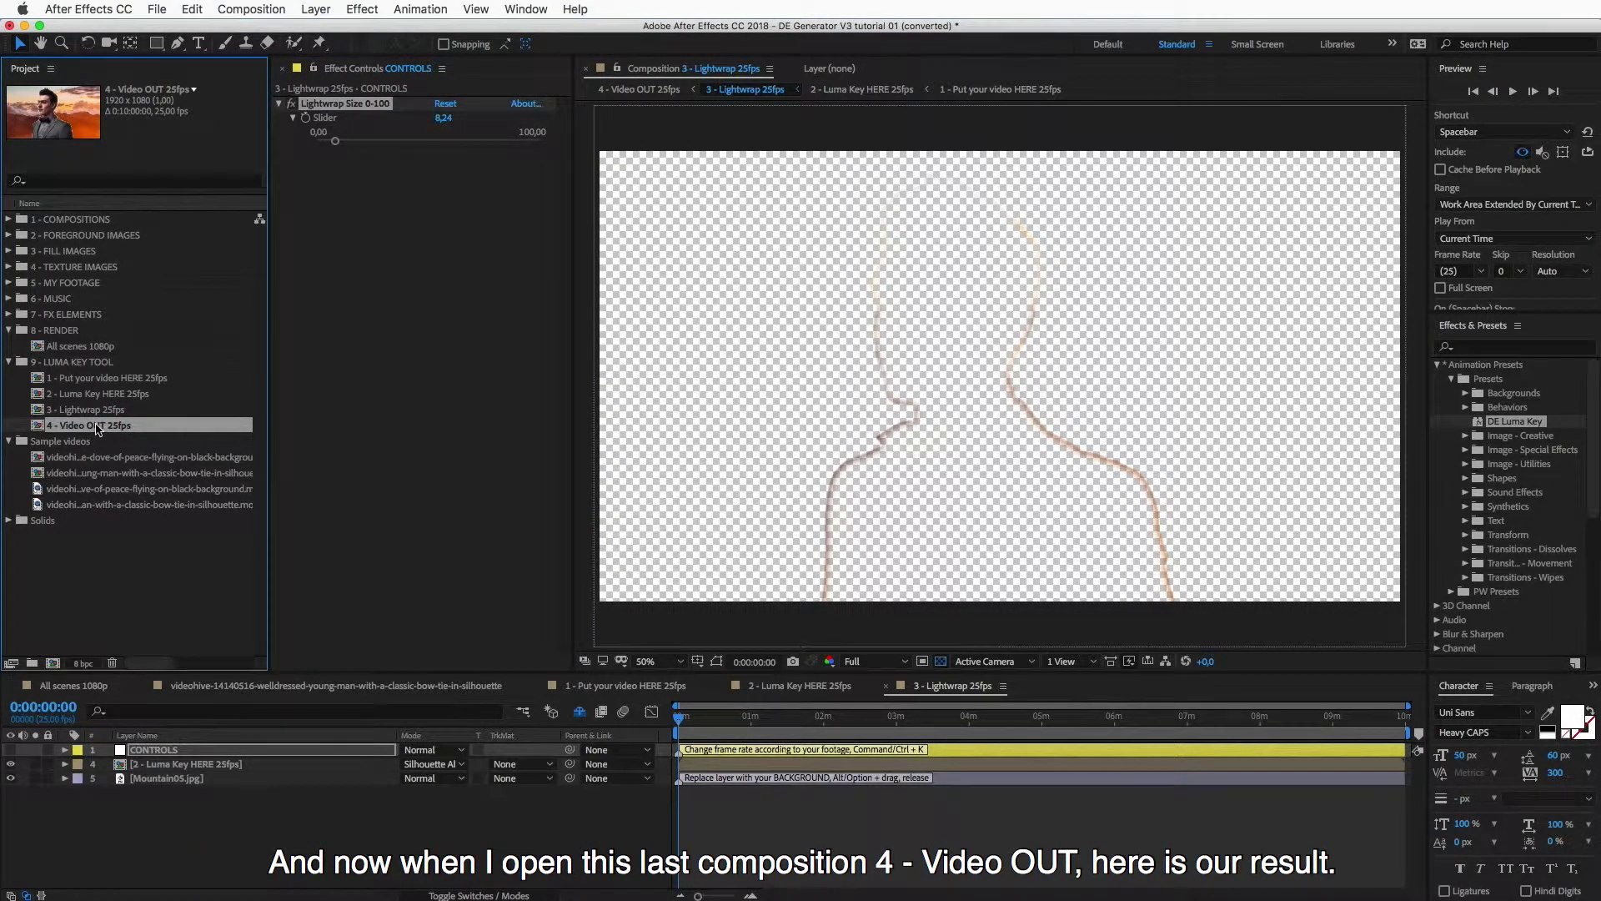
{"action": "double_click", "coordinate": [98, 426]}
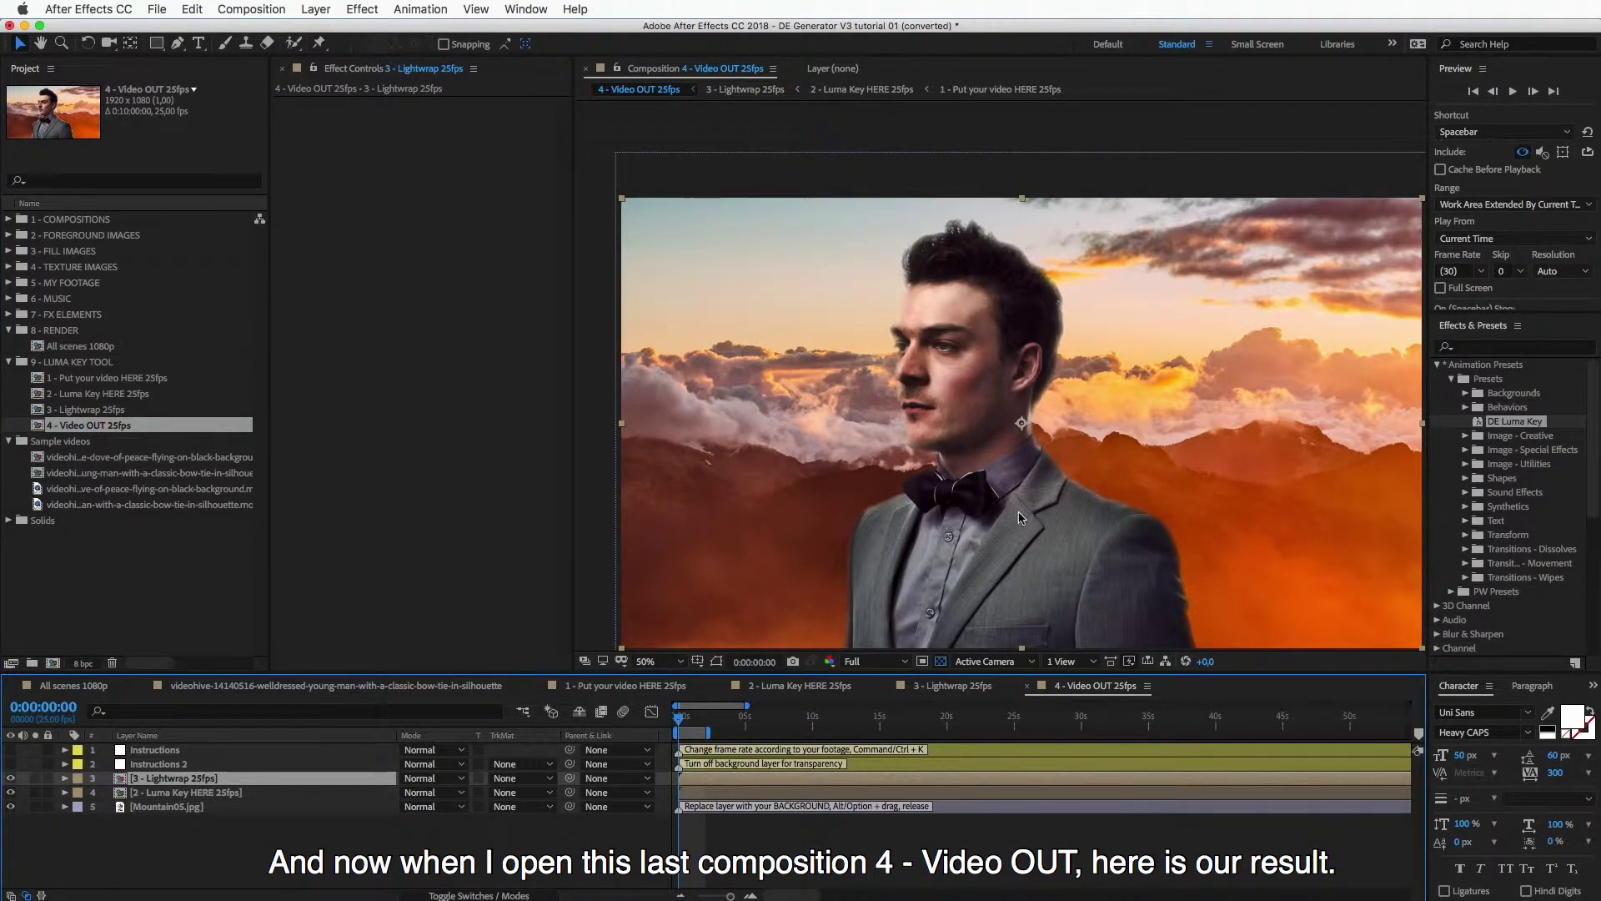
{"action": "left_click", "coordinate": [212, 807]}
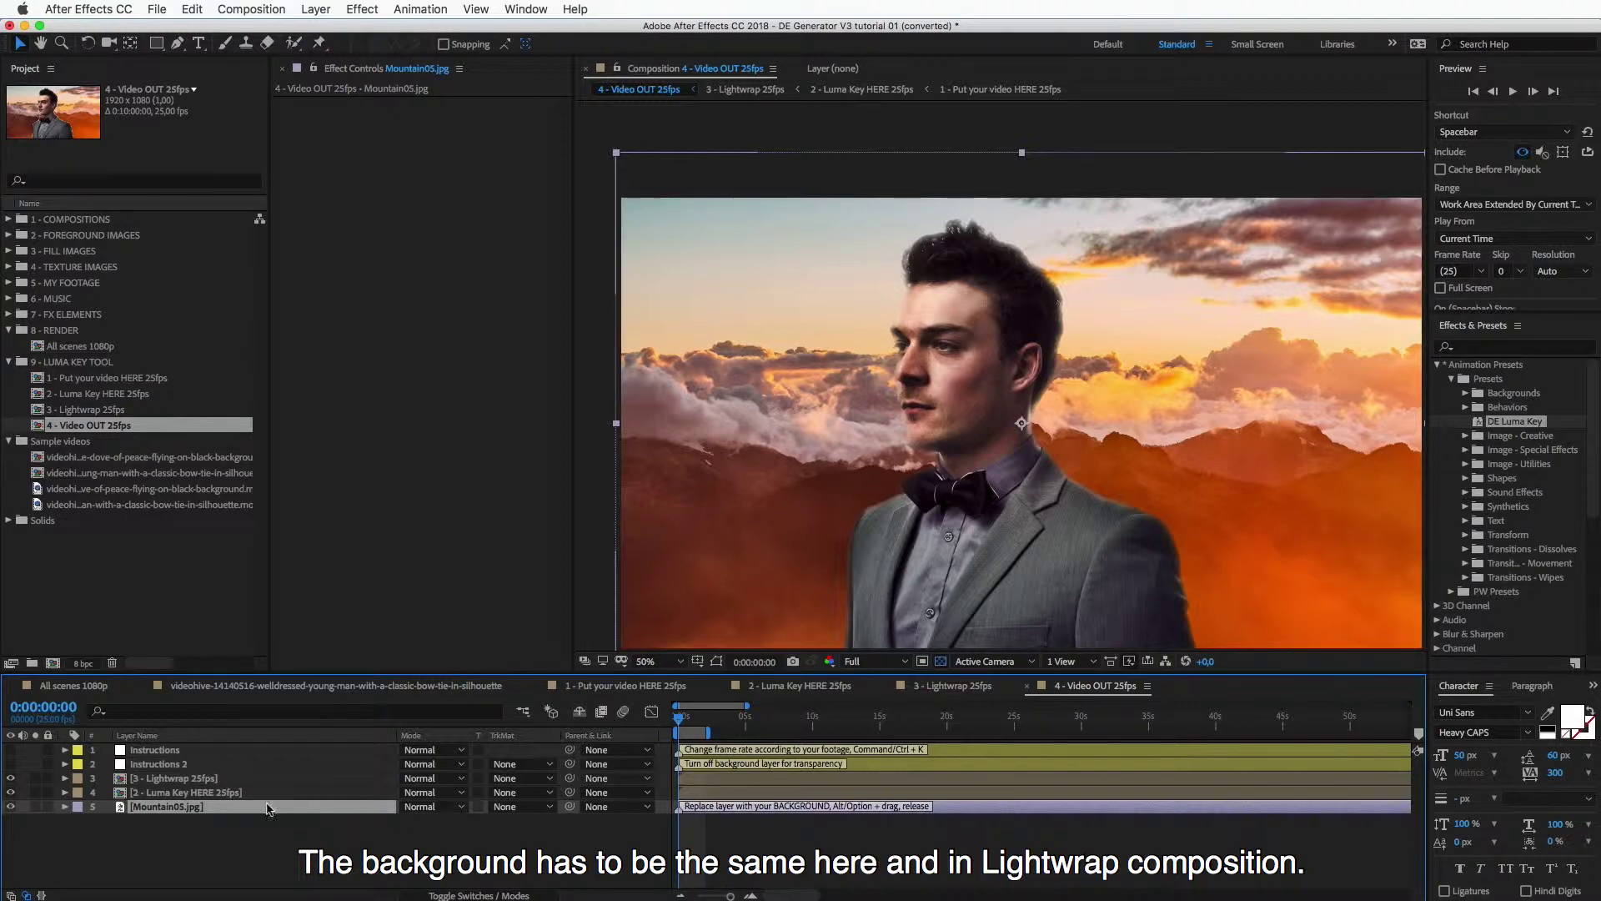
{"action": "double_click", "coordinate": [219, 779]}
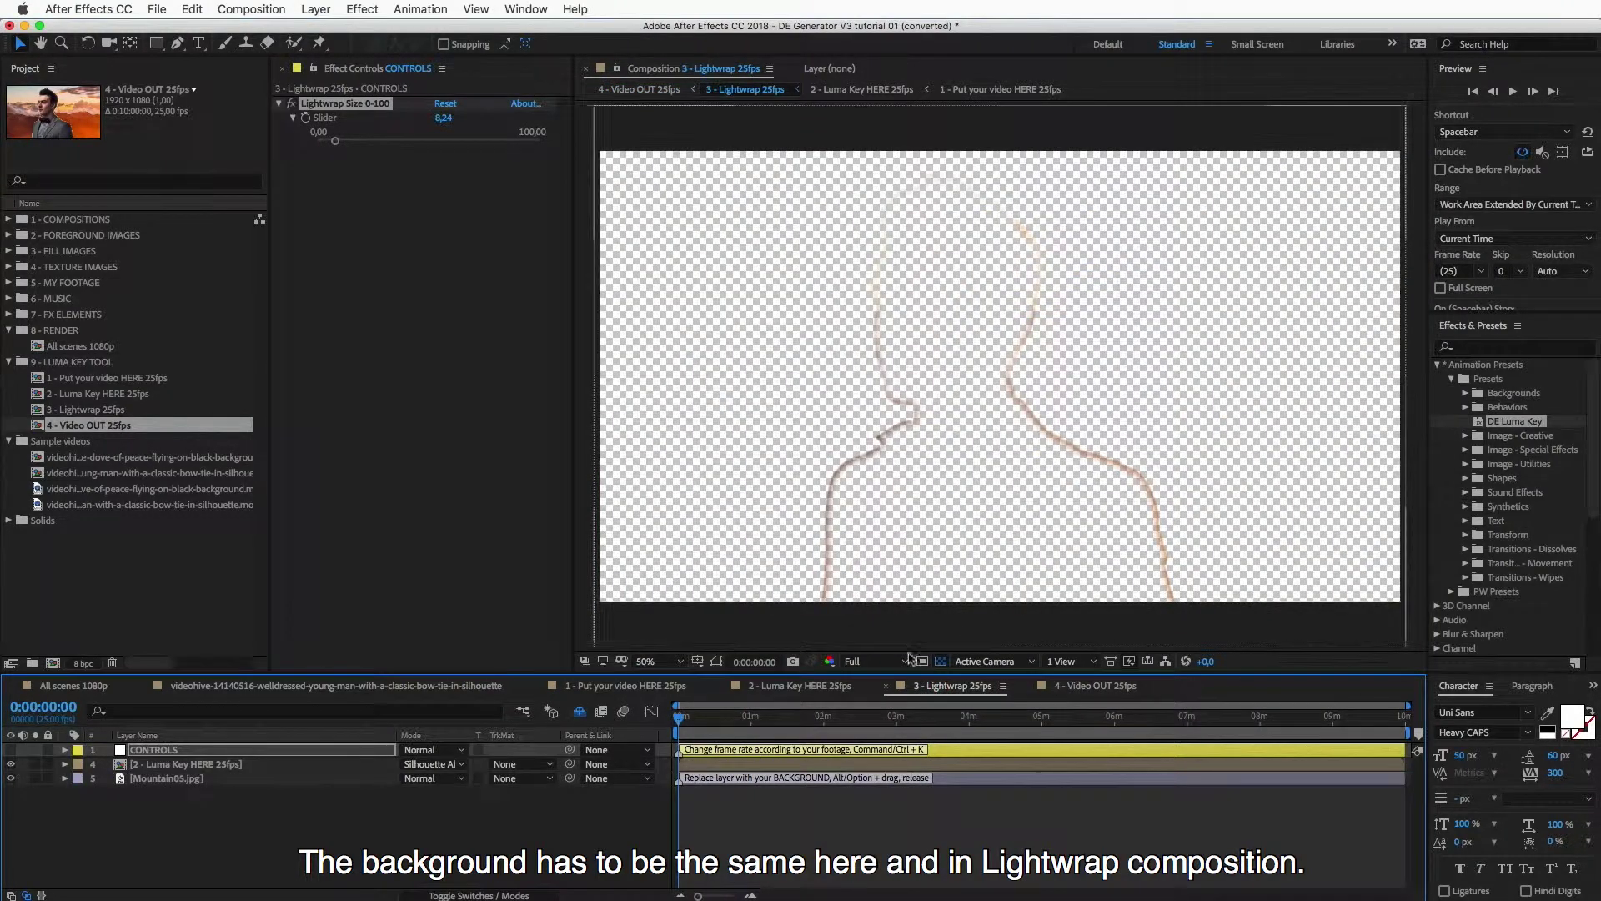
{"action": "left_click", "coordinate": [218, 779]}
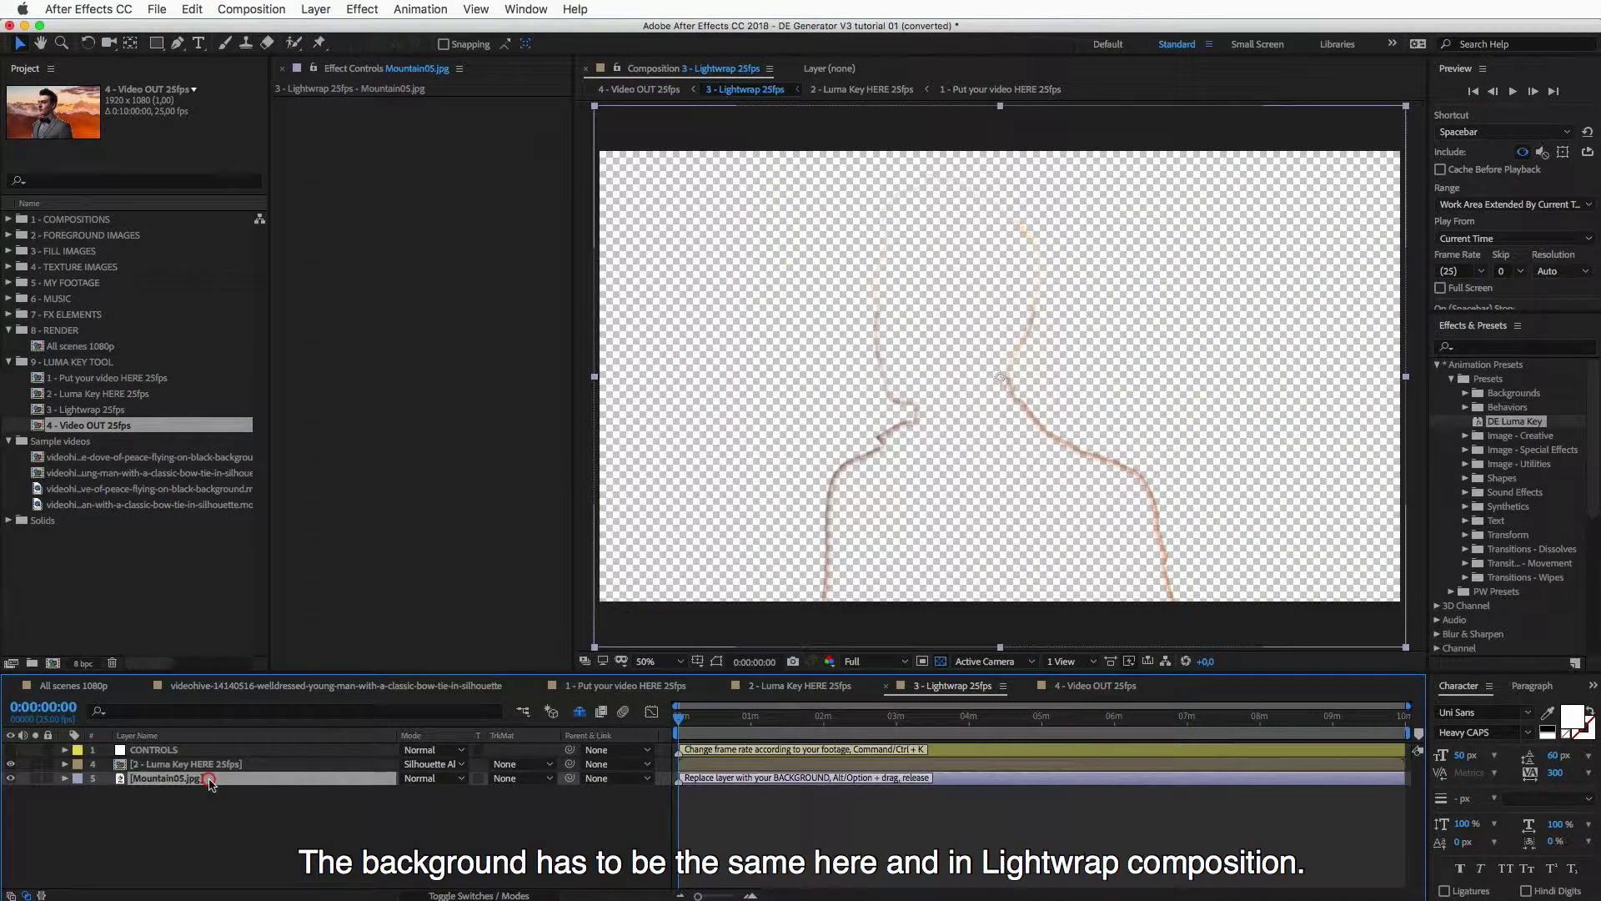
{"action": "left_click", "coordinate": [1101, 687]}
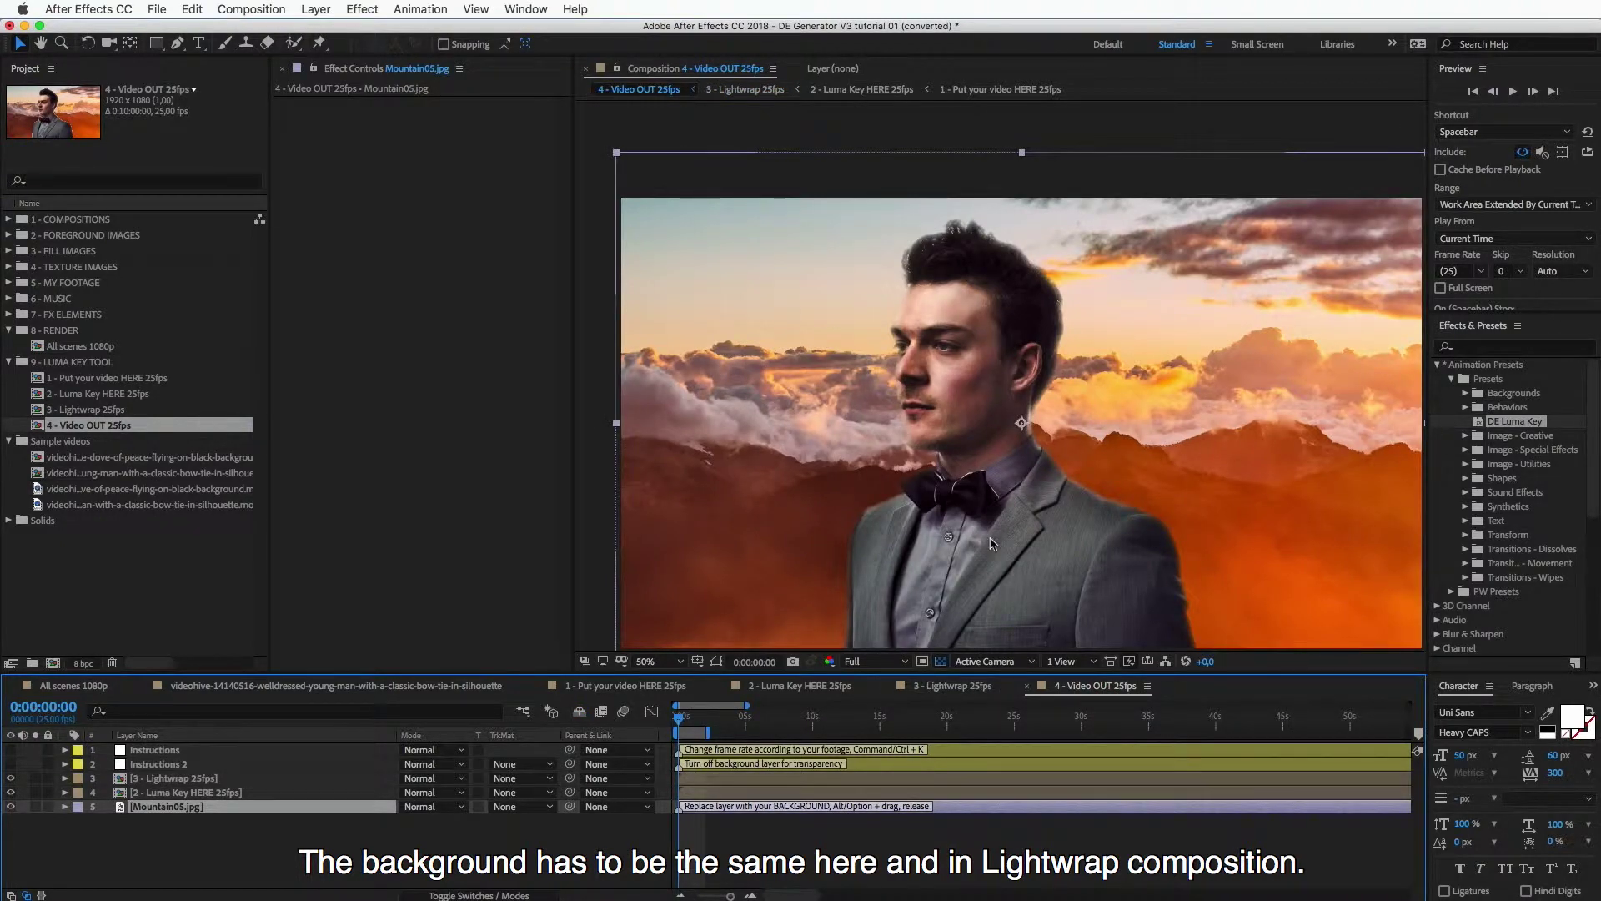
{"action": "scroll", "coordinate": [792, 575], "scroll_direction": "down", "scroll_amount": 4}
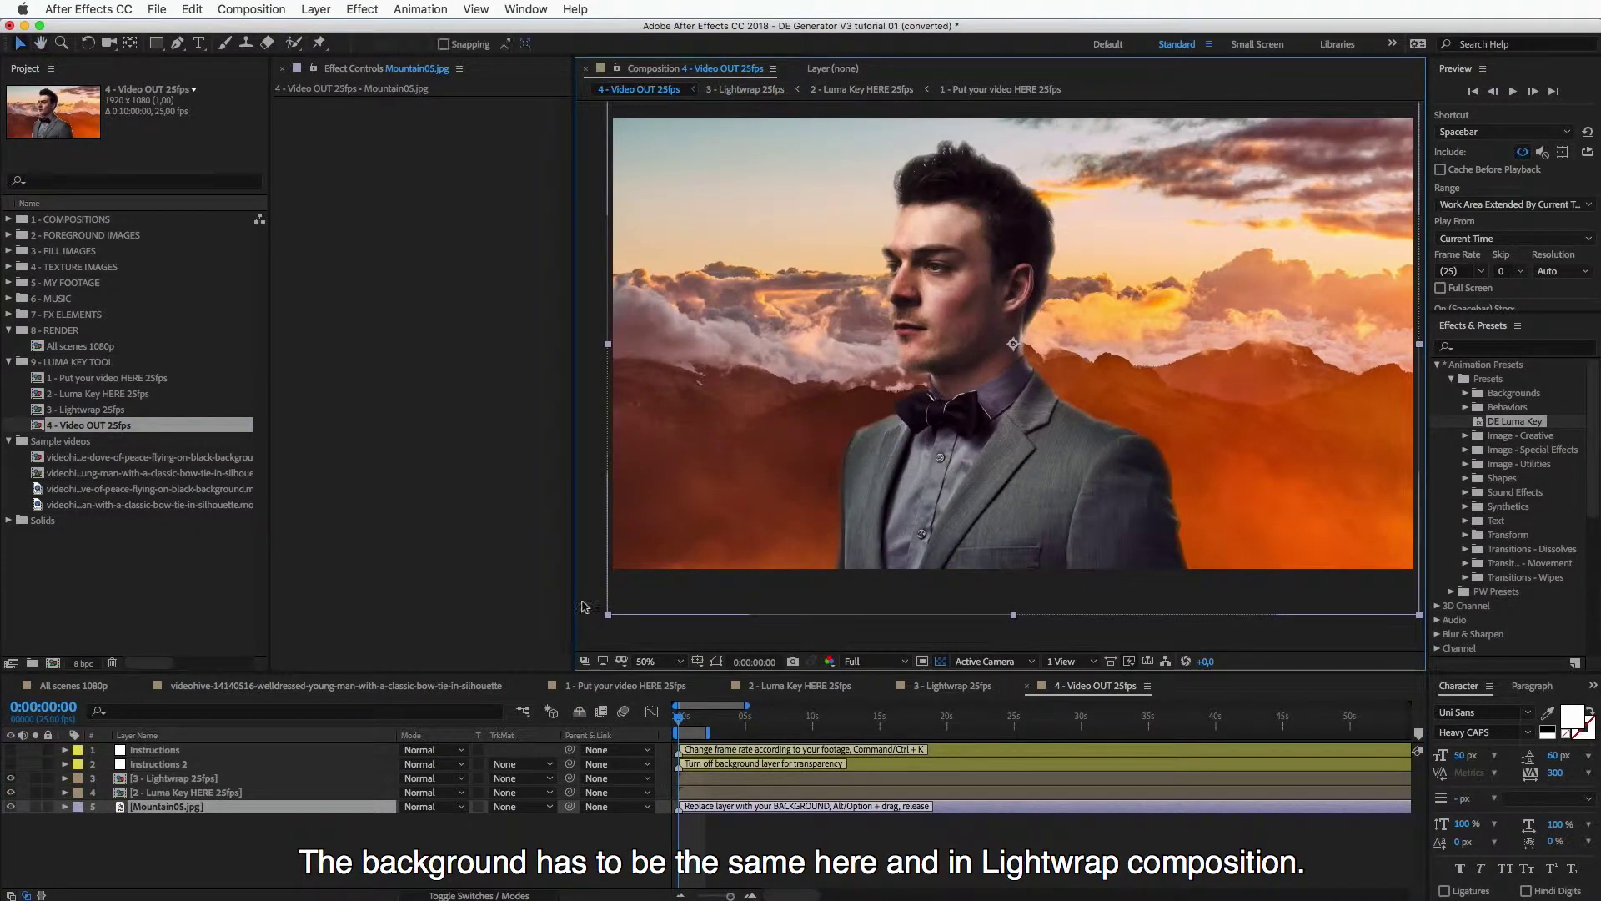
{"action": "left_click", "coordinate": [224, 778]}
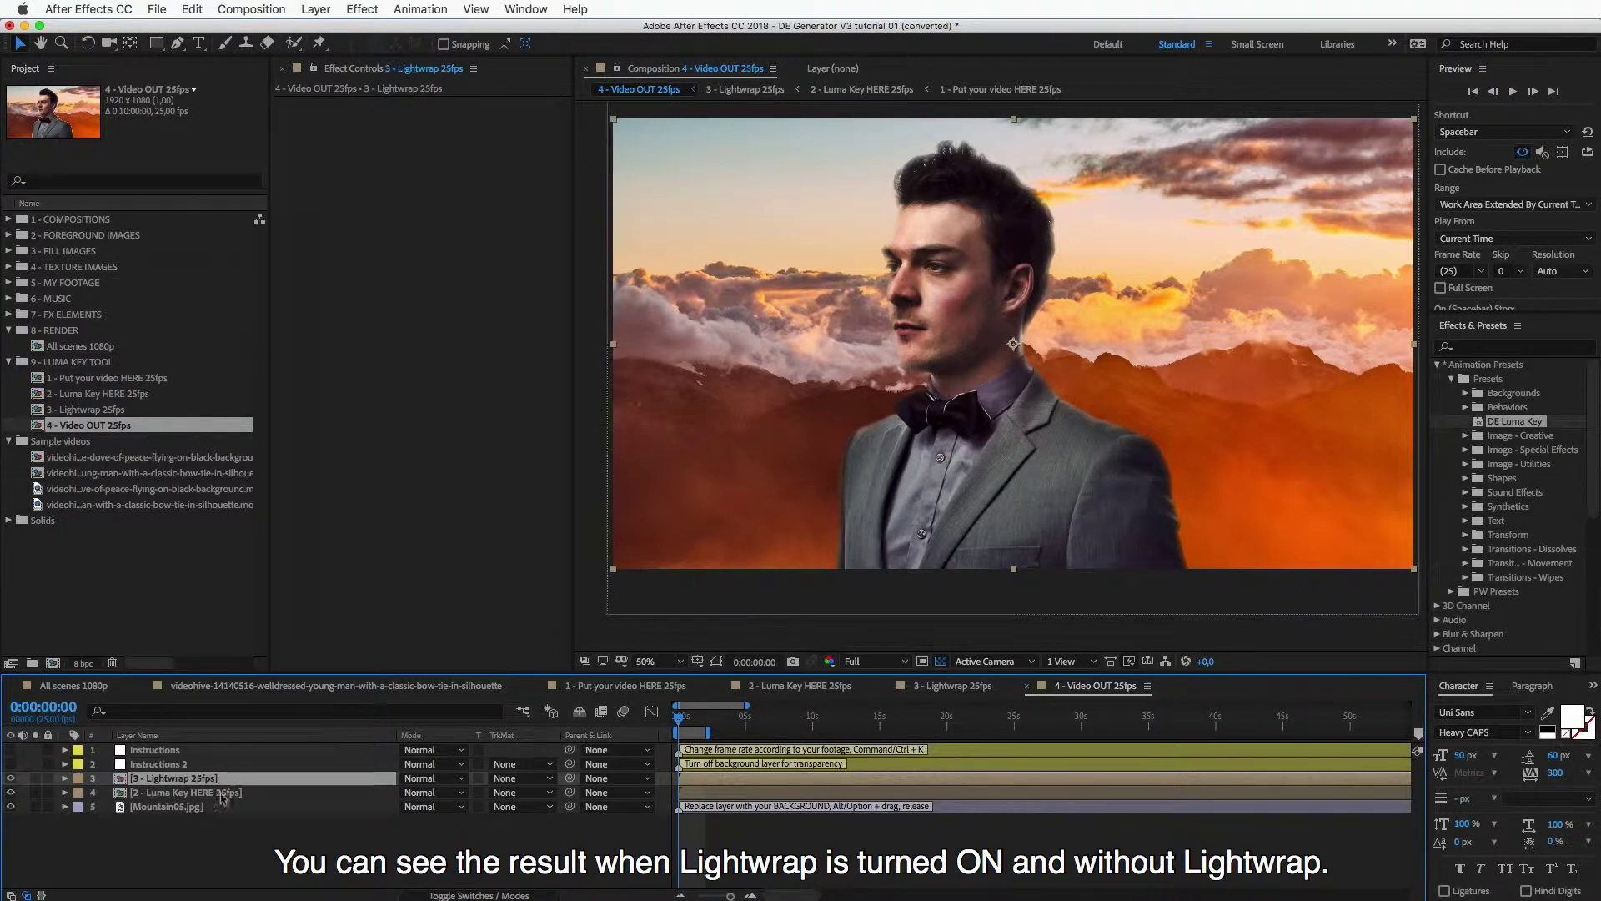
{"action": "left_click", "coordinate": [10, 778]}
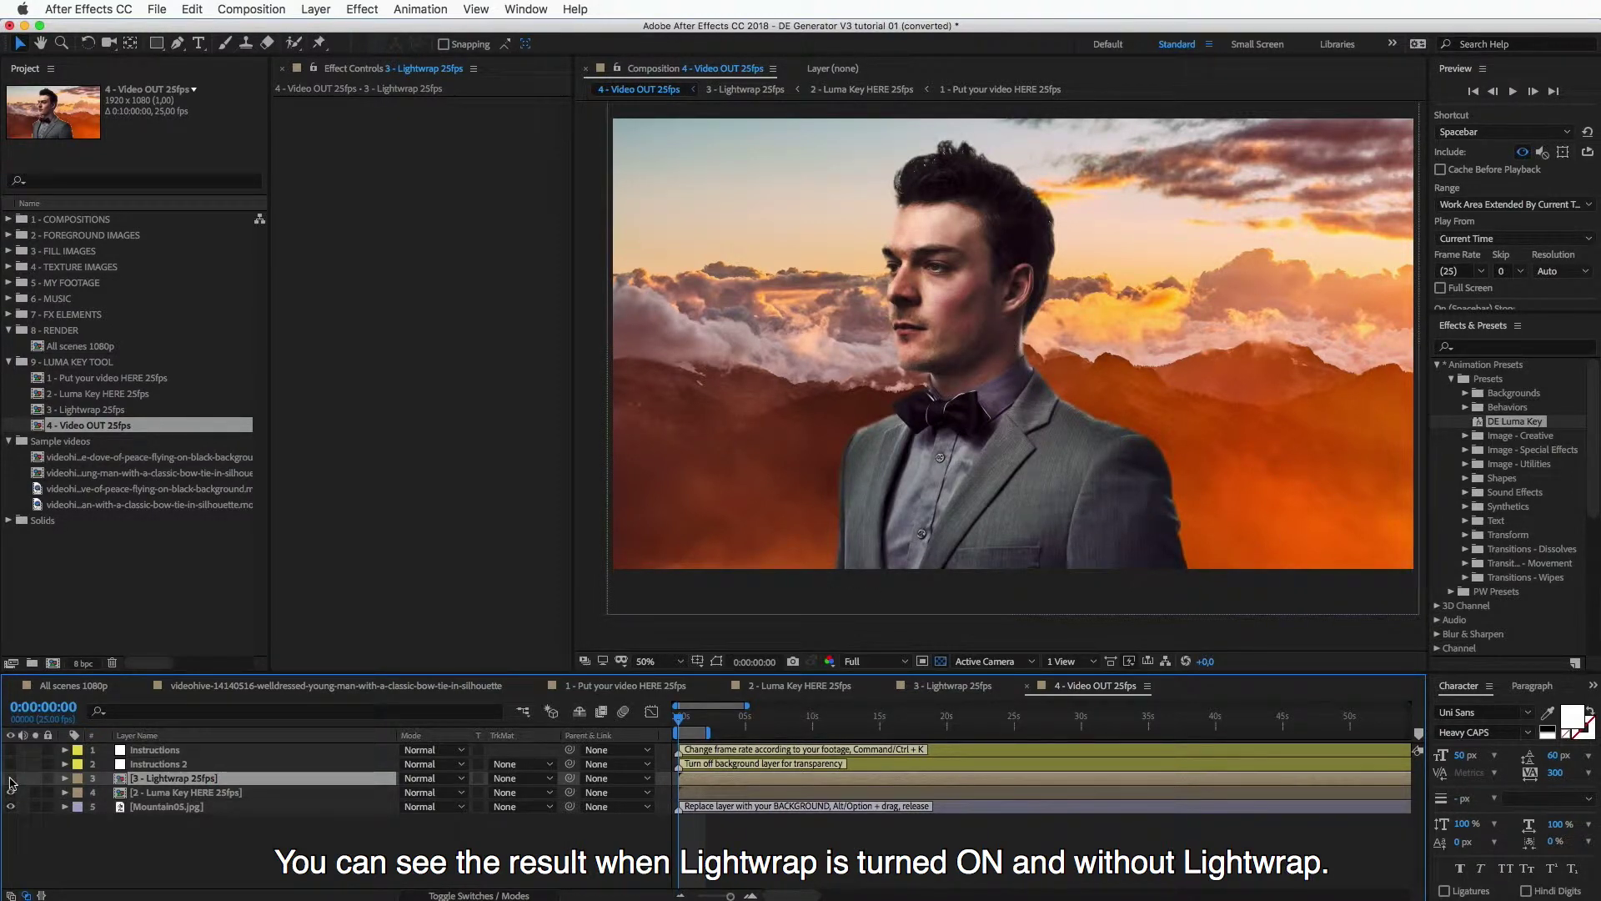
{"action": "left_click", "coordinate": [10, 778]}
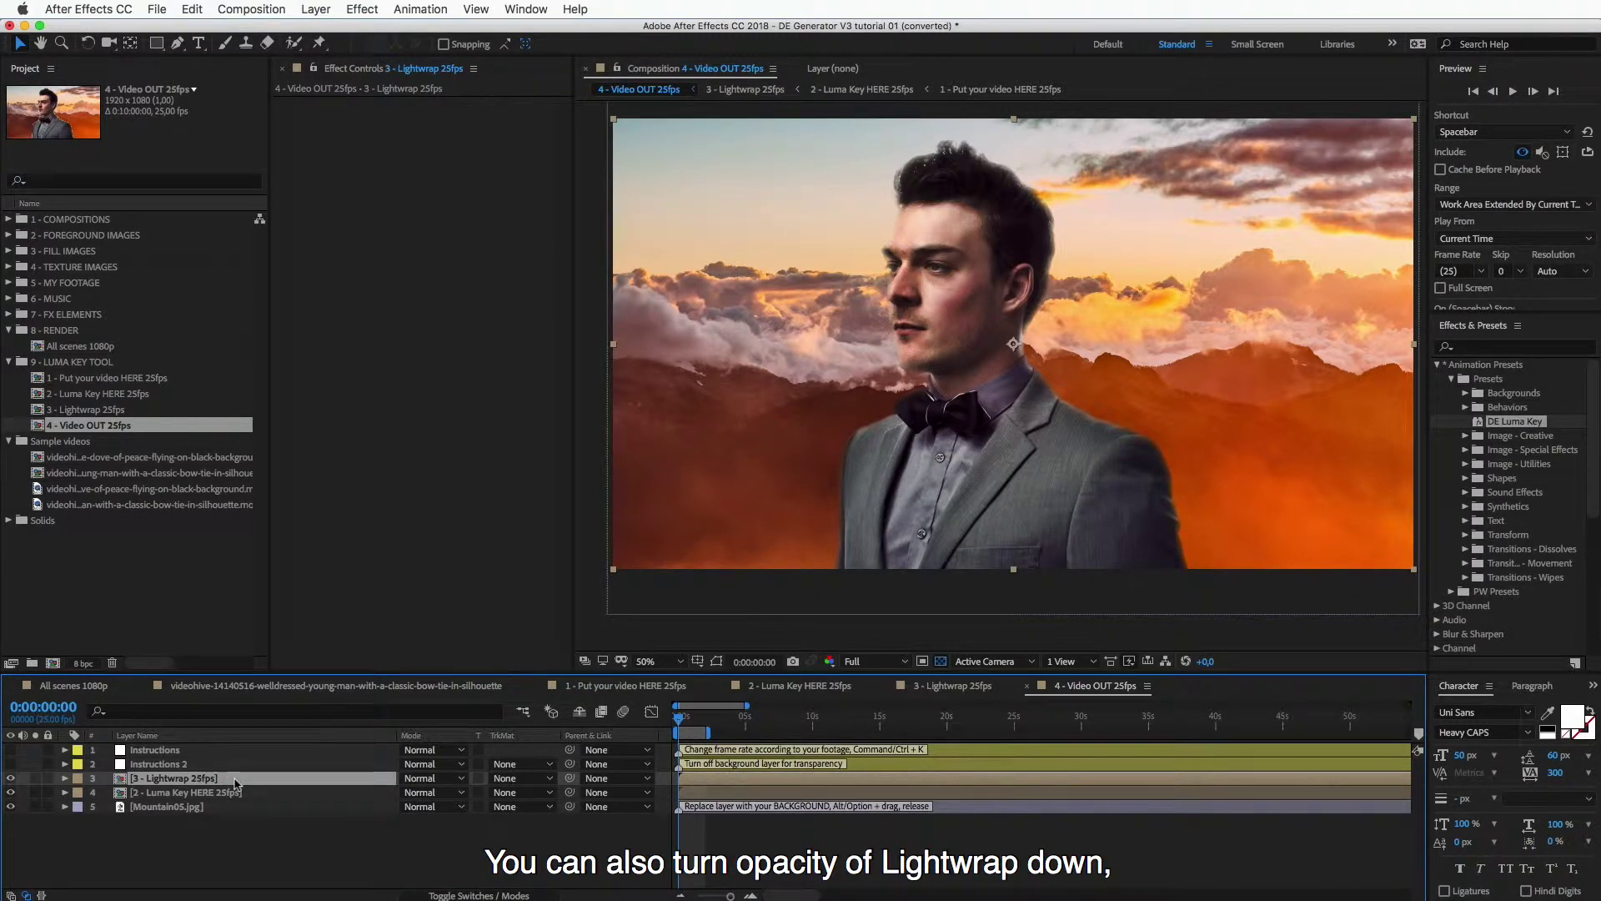
- Set the 3 - Lightwrap 25fps layer to 70% opacity and Screen blend mode
{"action": "key", "text": "t"}
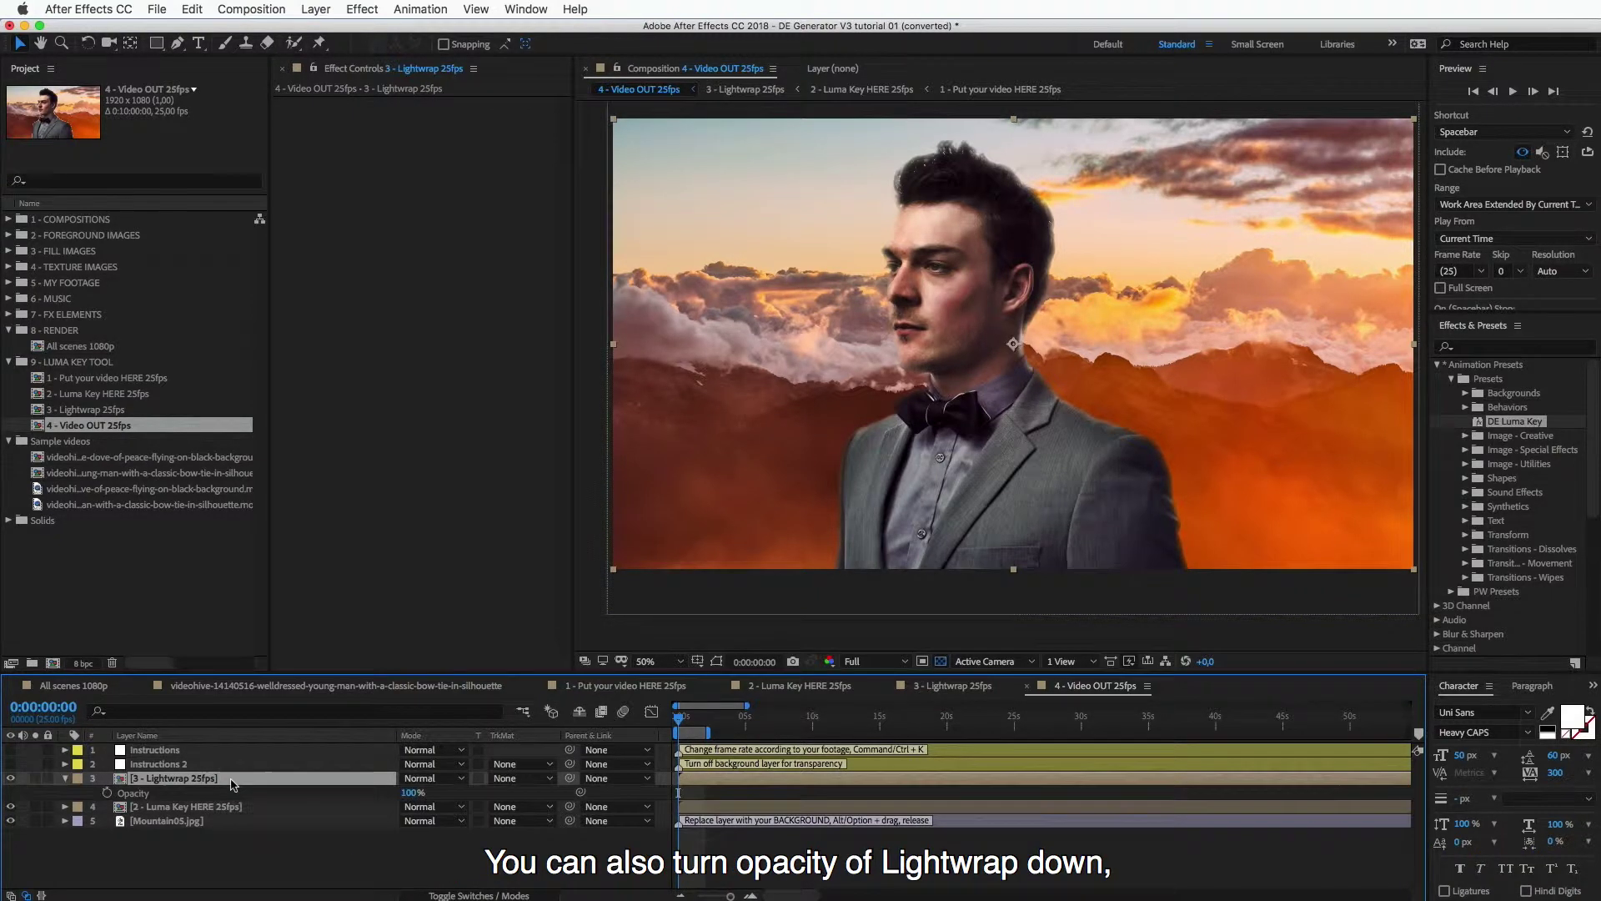
{"action": "left_click", "coordinate": [413, 792]}
{"action": "type", "text": "70"}
{"action": "key", "text": "Return"}
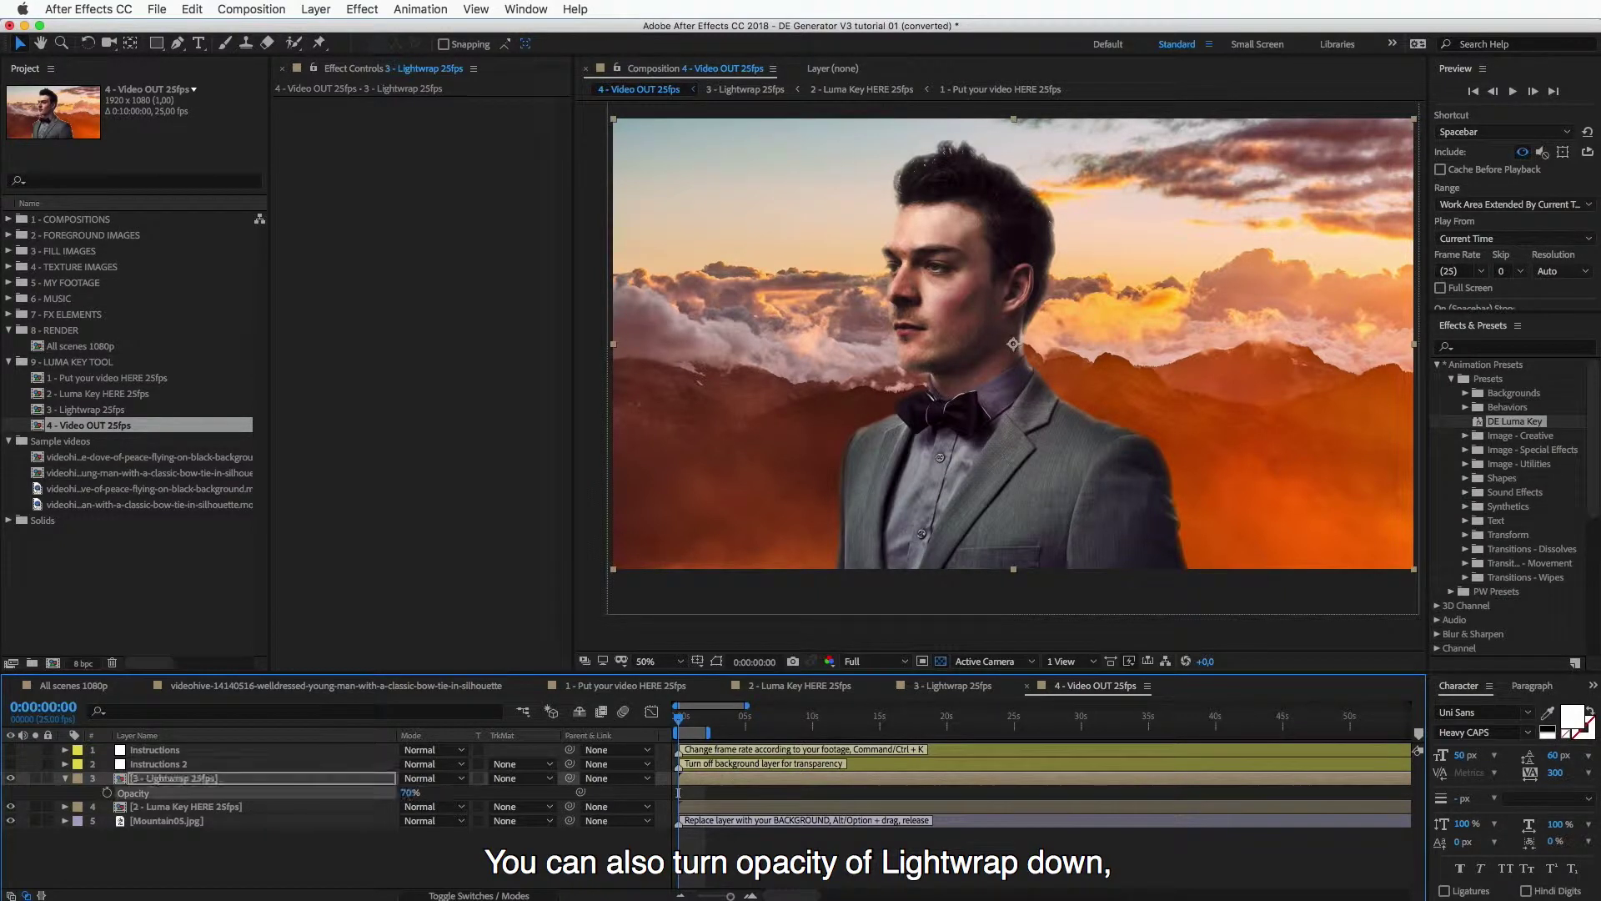
{"action": "left_click", "coordinate": [458, 781]}
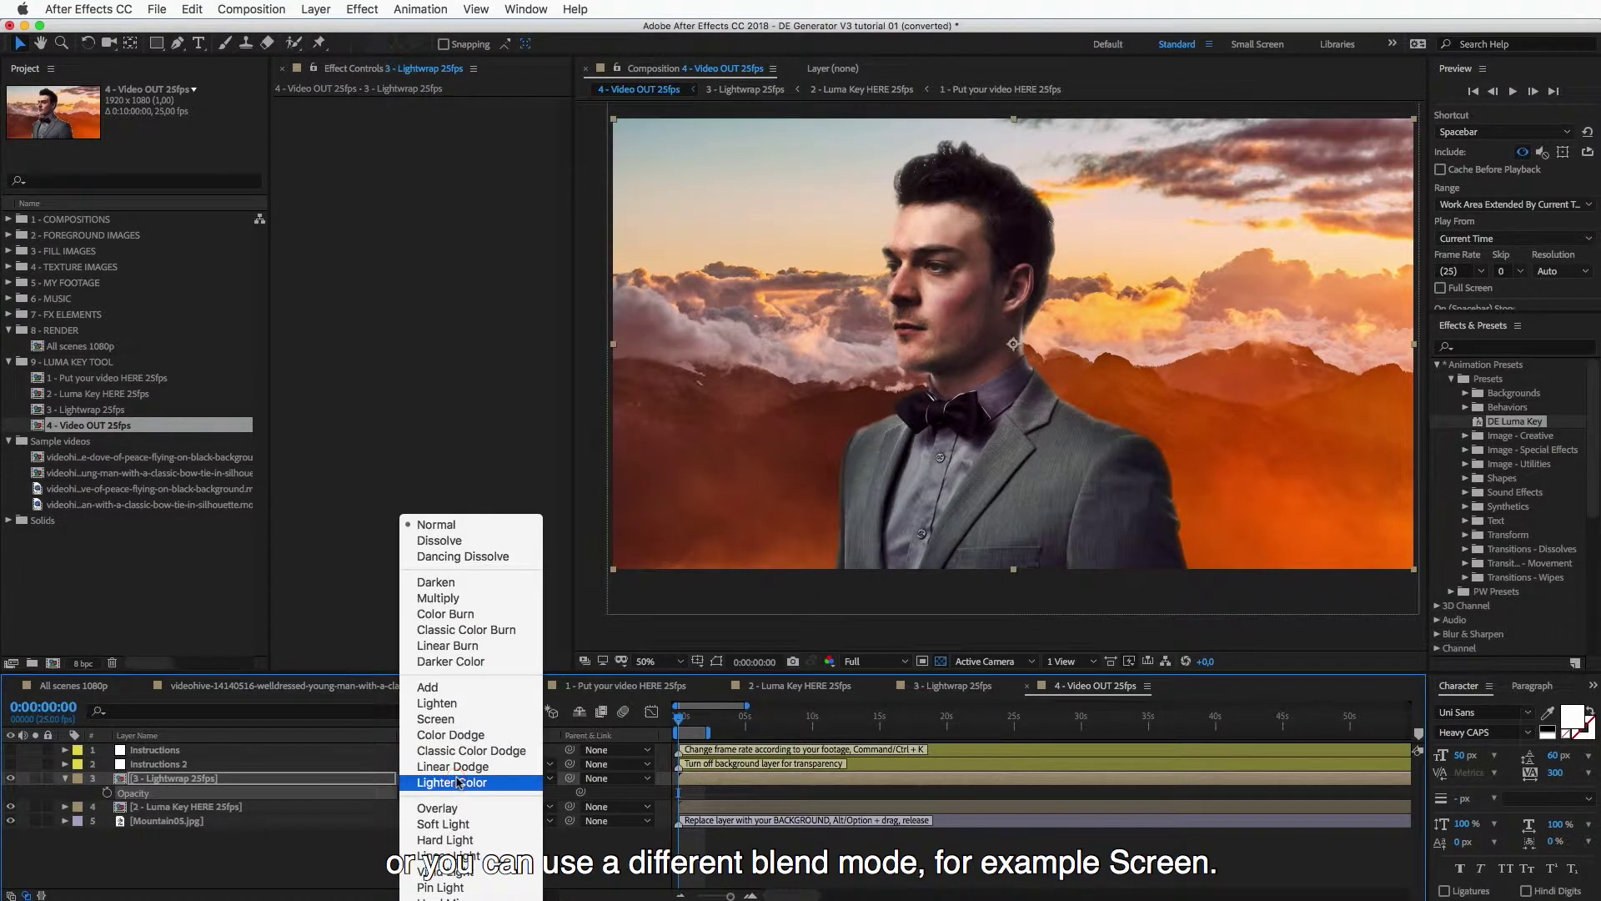
{"action": "left_click", "coordinate": [437, 715]}
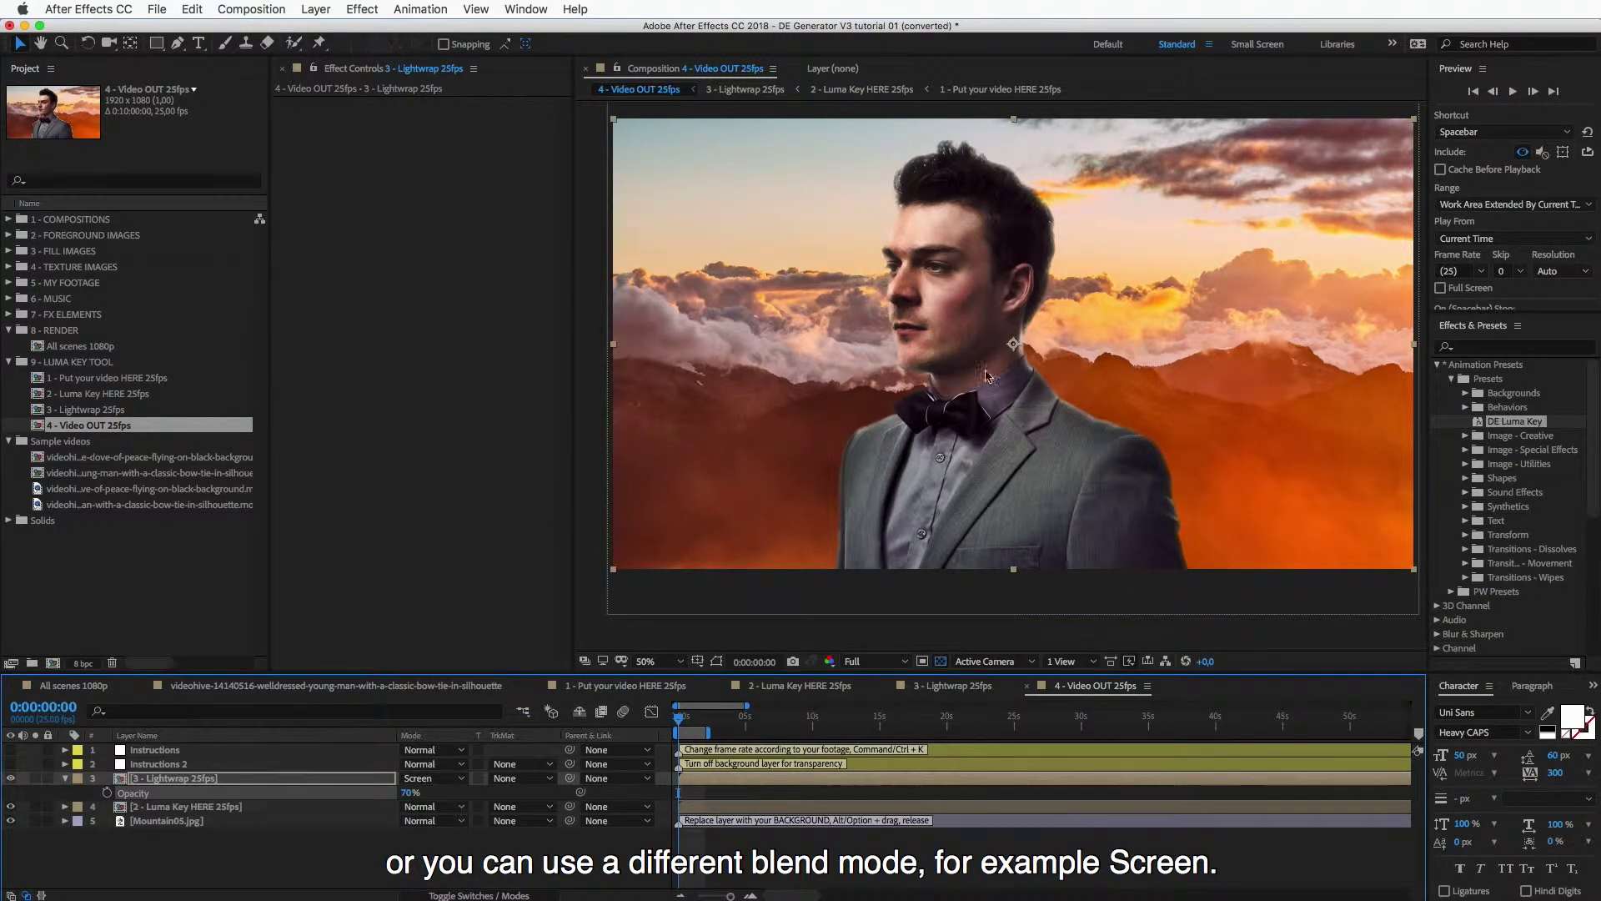
{"action": "left_click", "coordinate": [65, 779]}
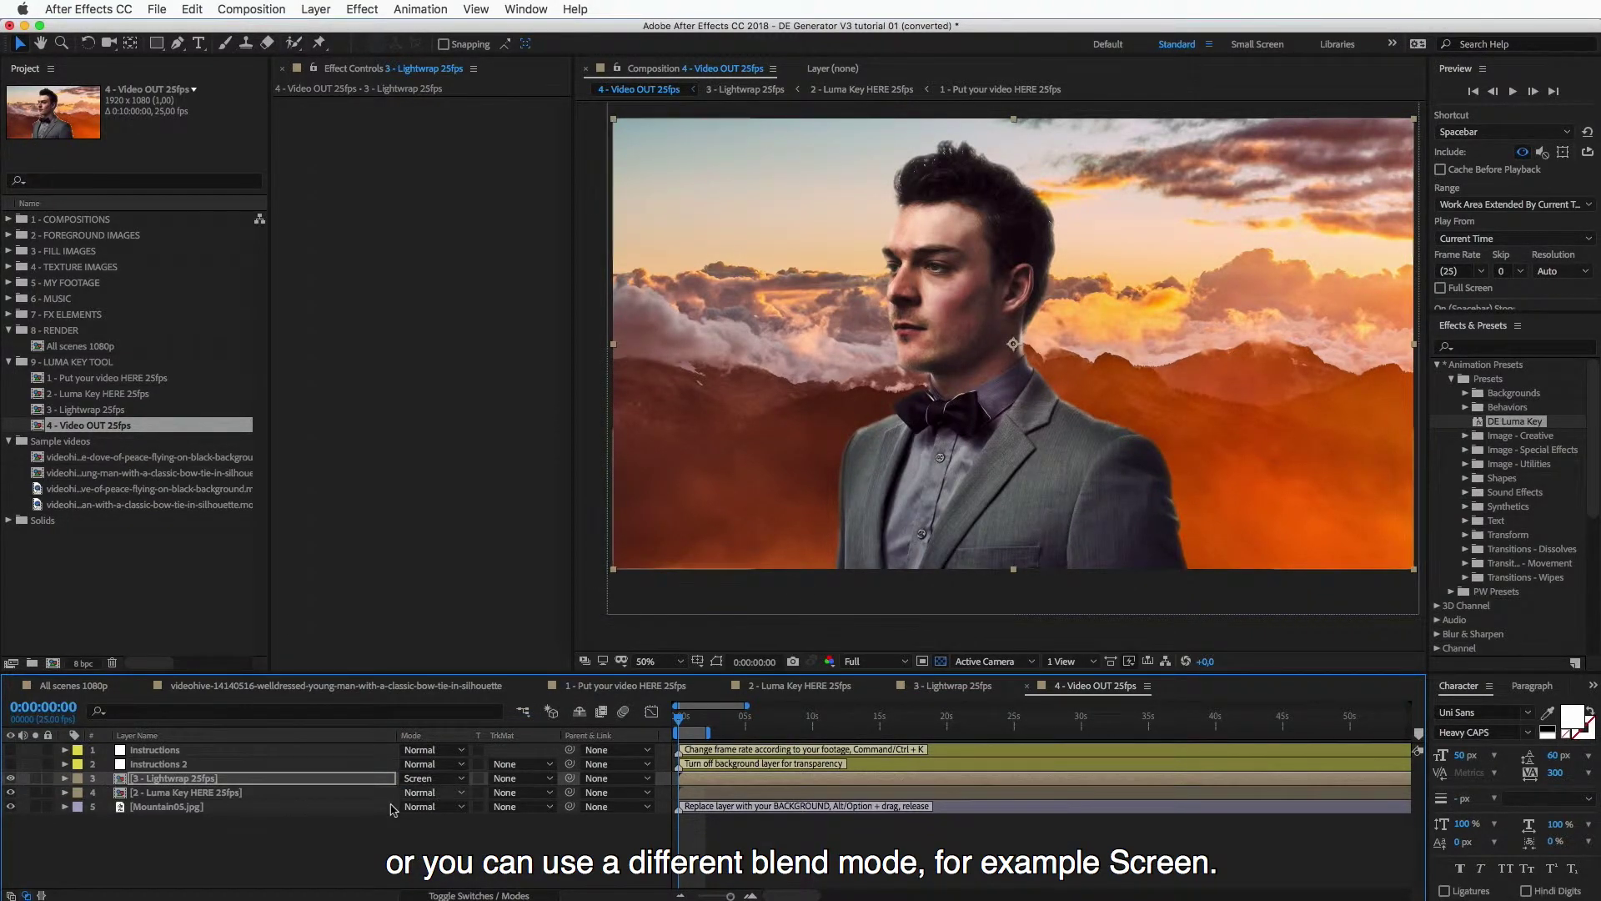
{"action": "left_click", "coordinate": [253, 785]}
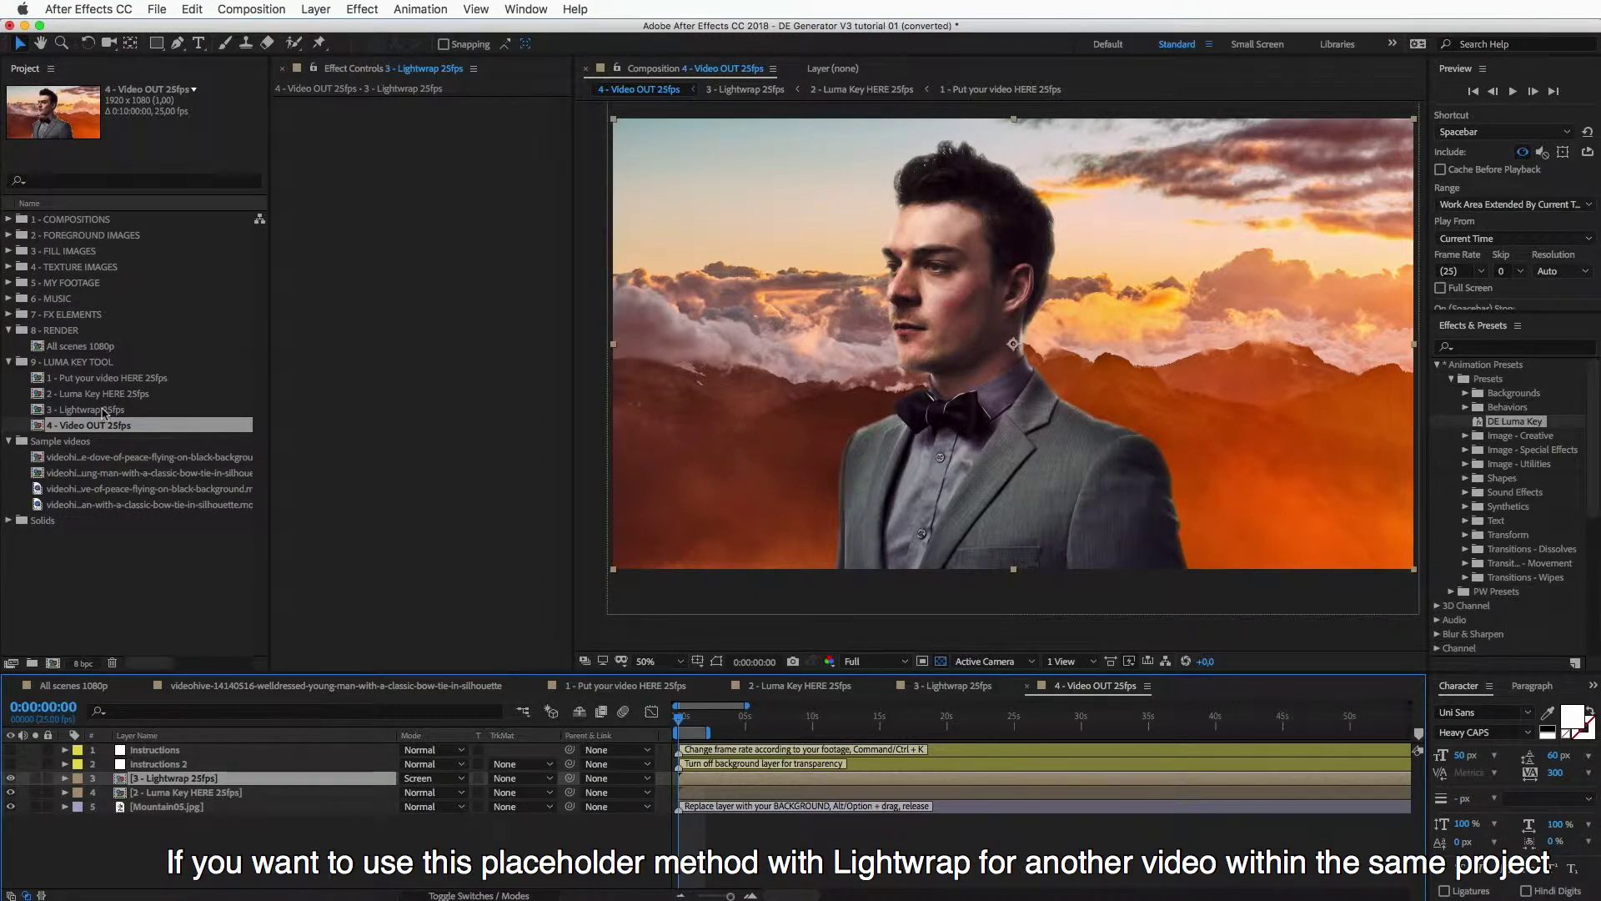
- Import the DE Luma Key Tool.aep project file into the project
{"action": "left_click", "coordinate": [90, 364]}
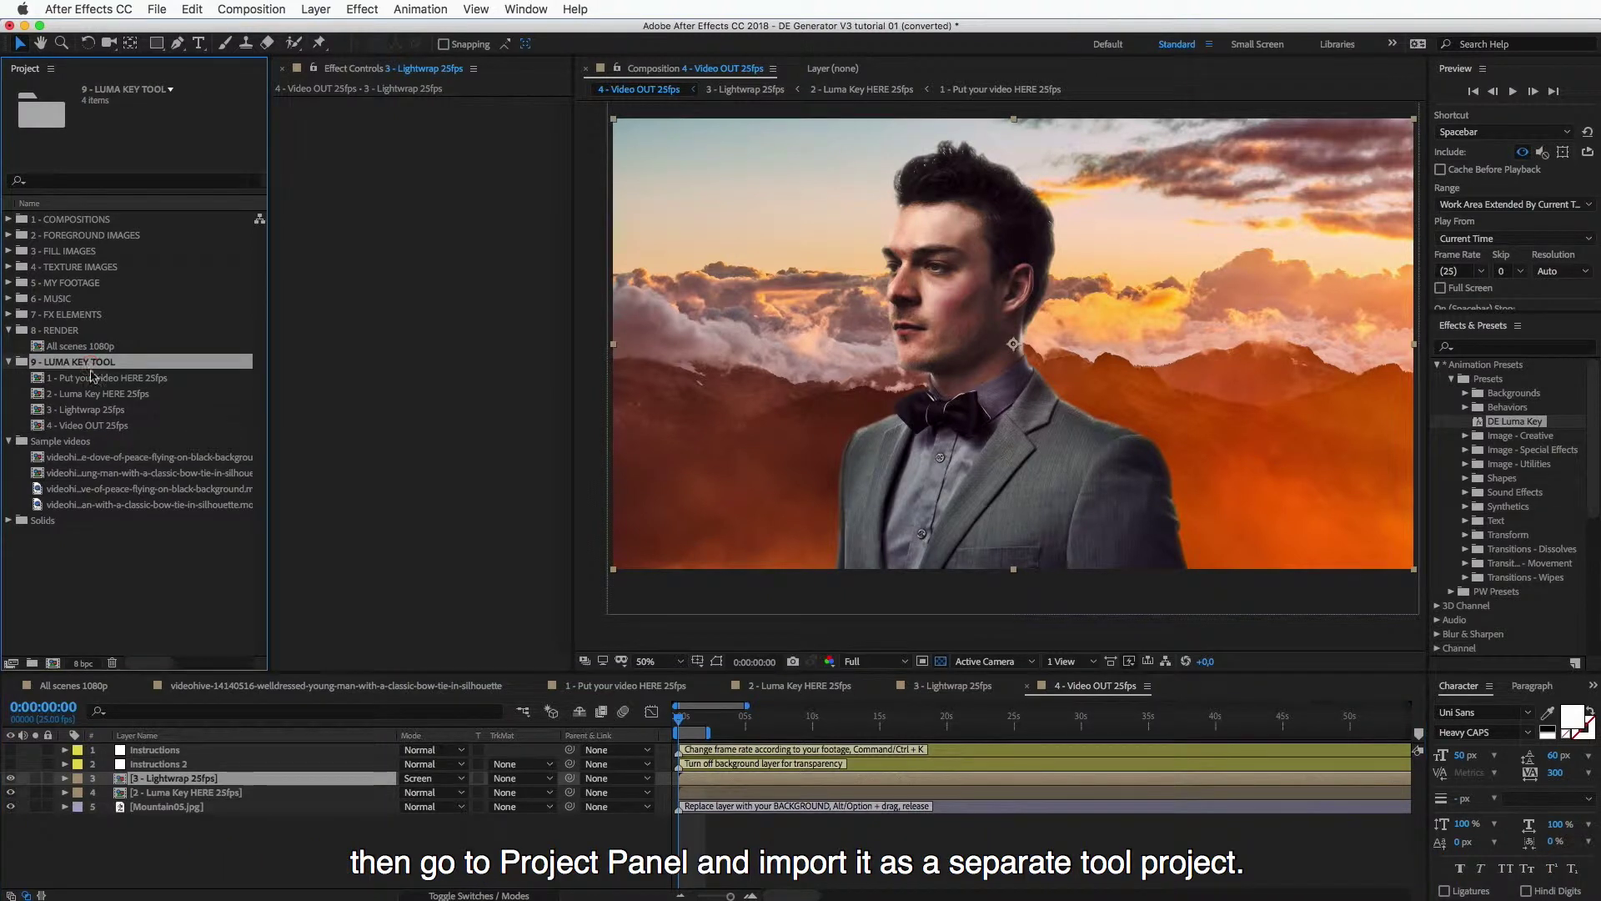
{"action": "left_click", "coordinate": [118, 581]}
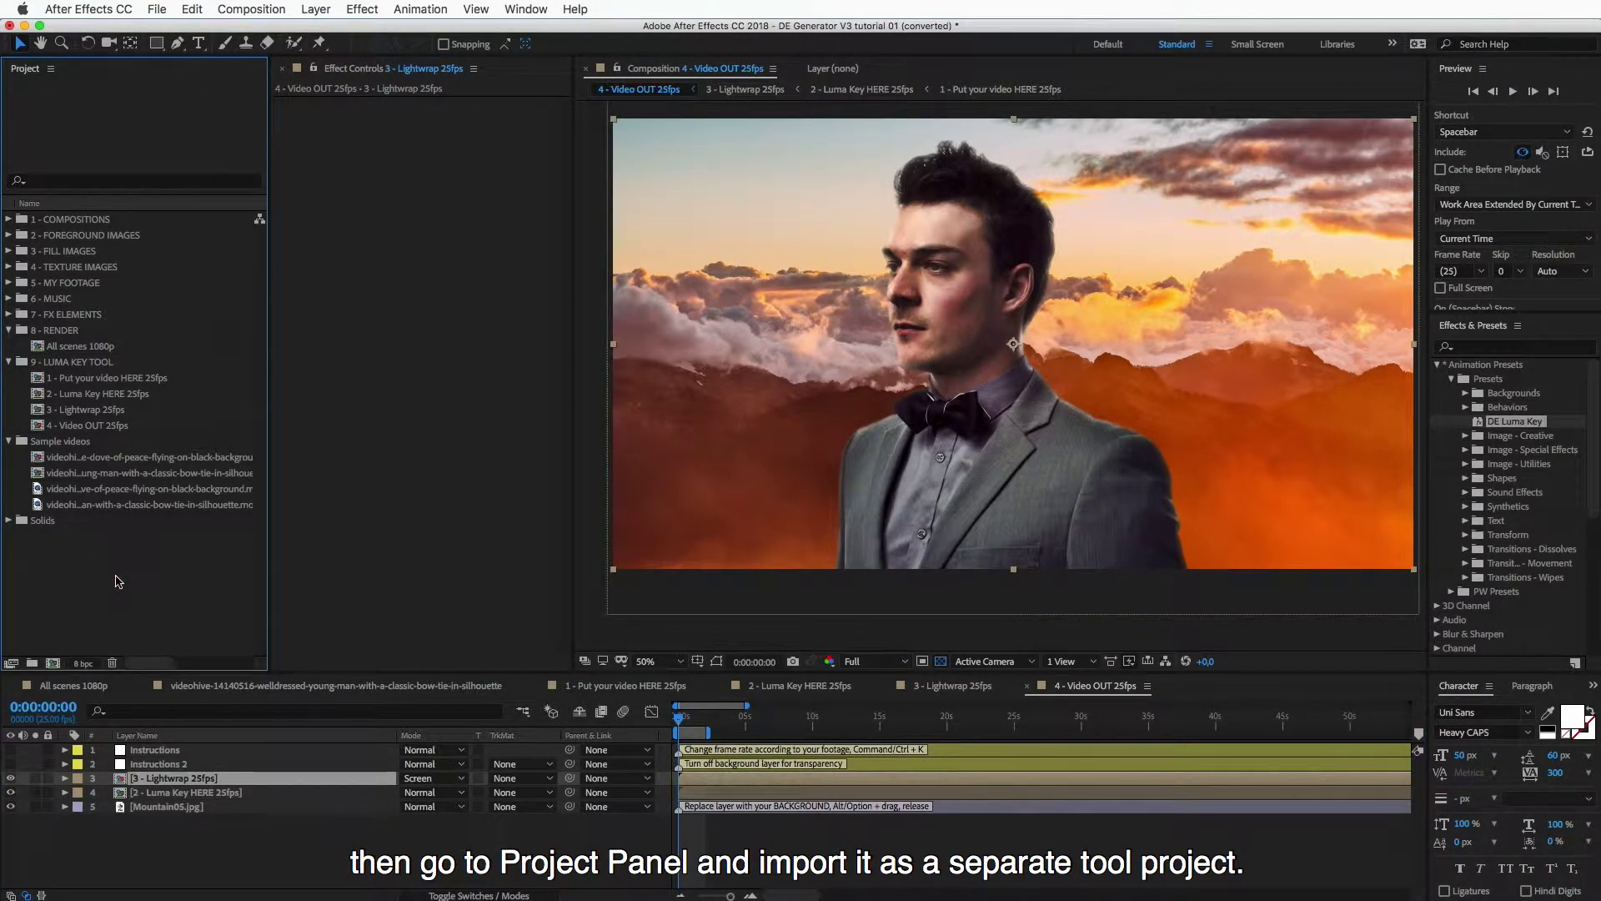
{"action": "double_click", "coordinate": [118, 582]}
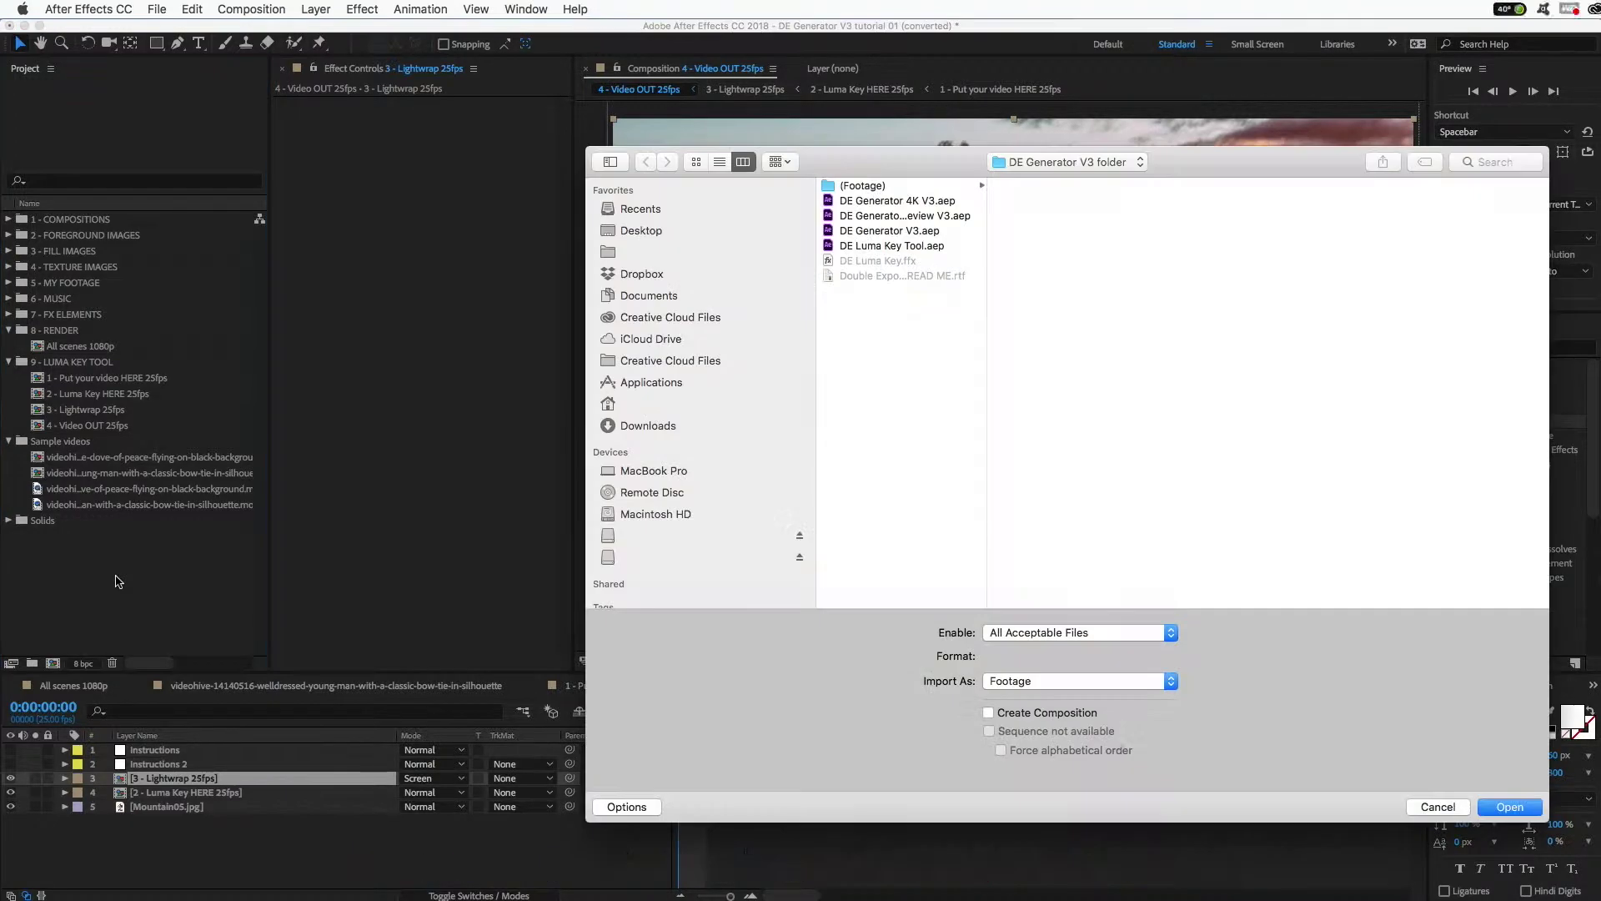
{"action": "left_click", "coordinate": [909, 247]}
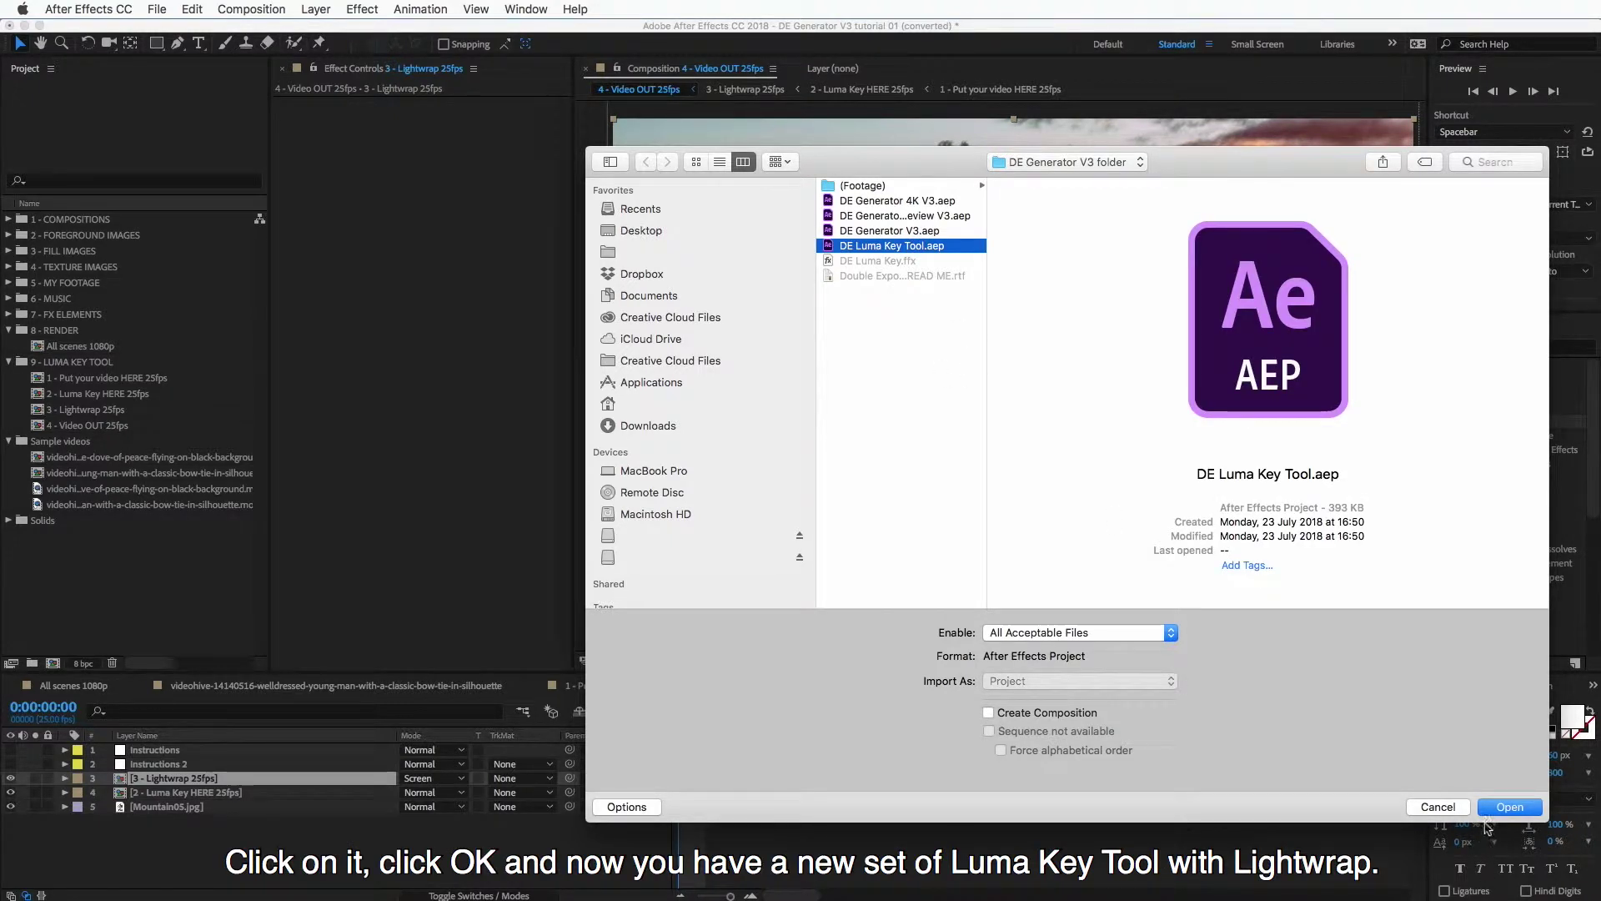
{"action": "left_click", "coordinate": [1508, 806]}
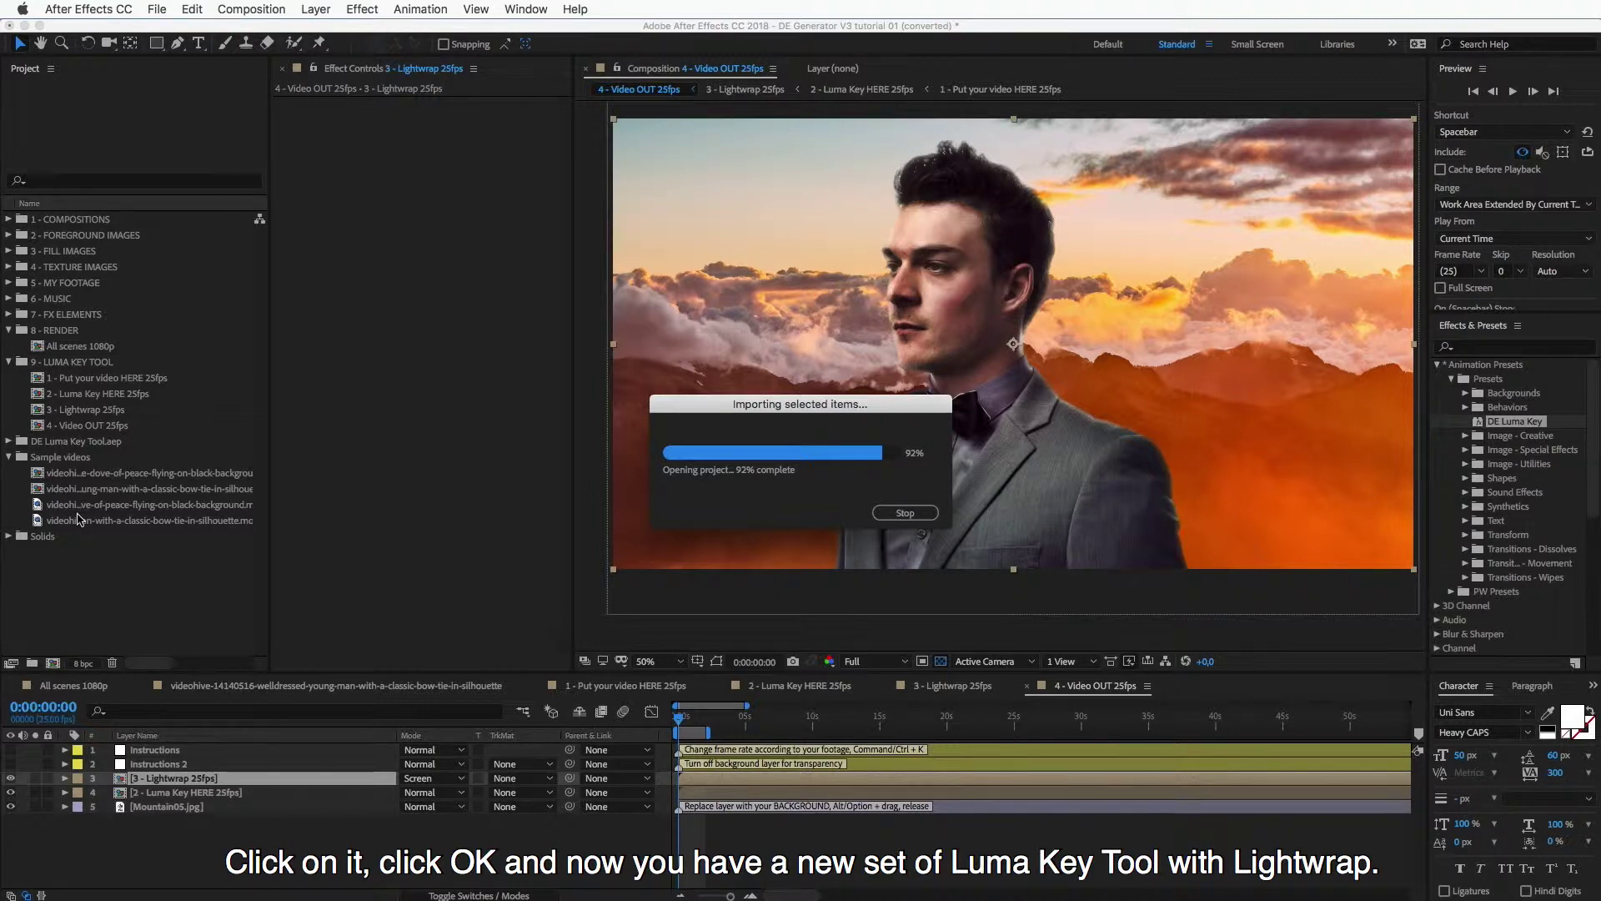
- Expand the imported DE Luma Key Tool.aep folder and its 01 - LUMA KEY TOOL subfolder
{"action": "left_click", "coordinate": [46, 441]}
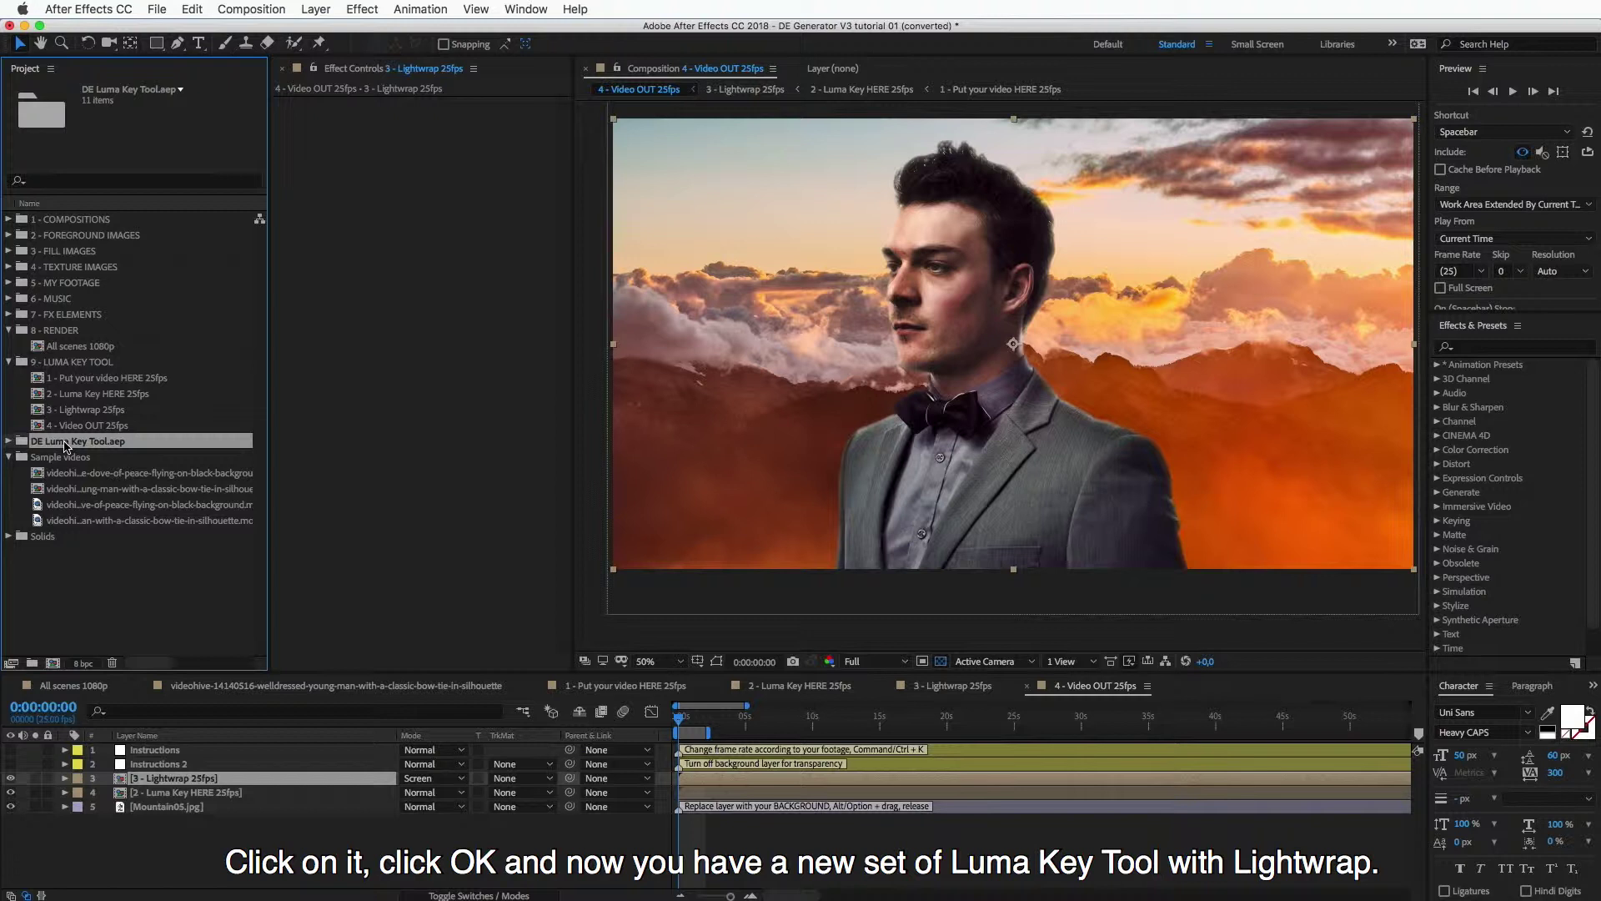
{"action": "left_click", "coordinate": [9, 442]}
{"action": "left_click", "coordinate": [24, 457]}
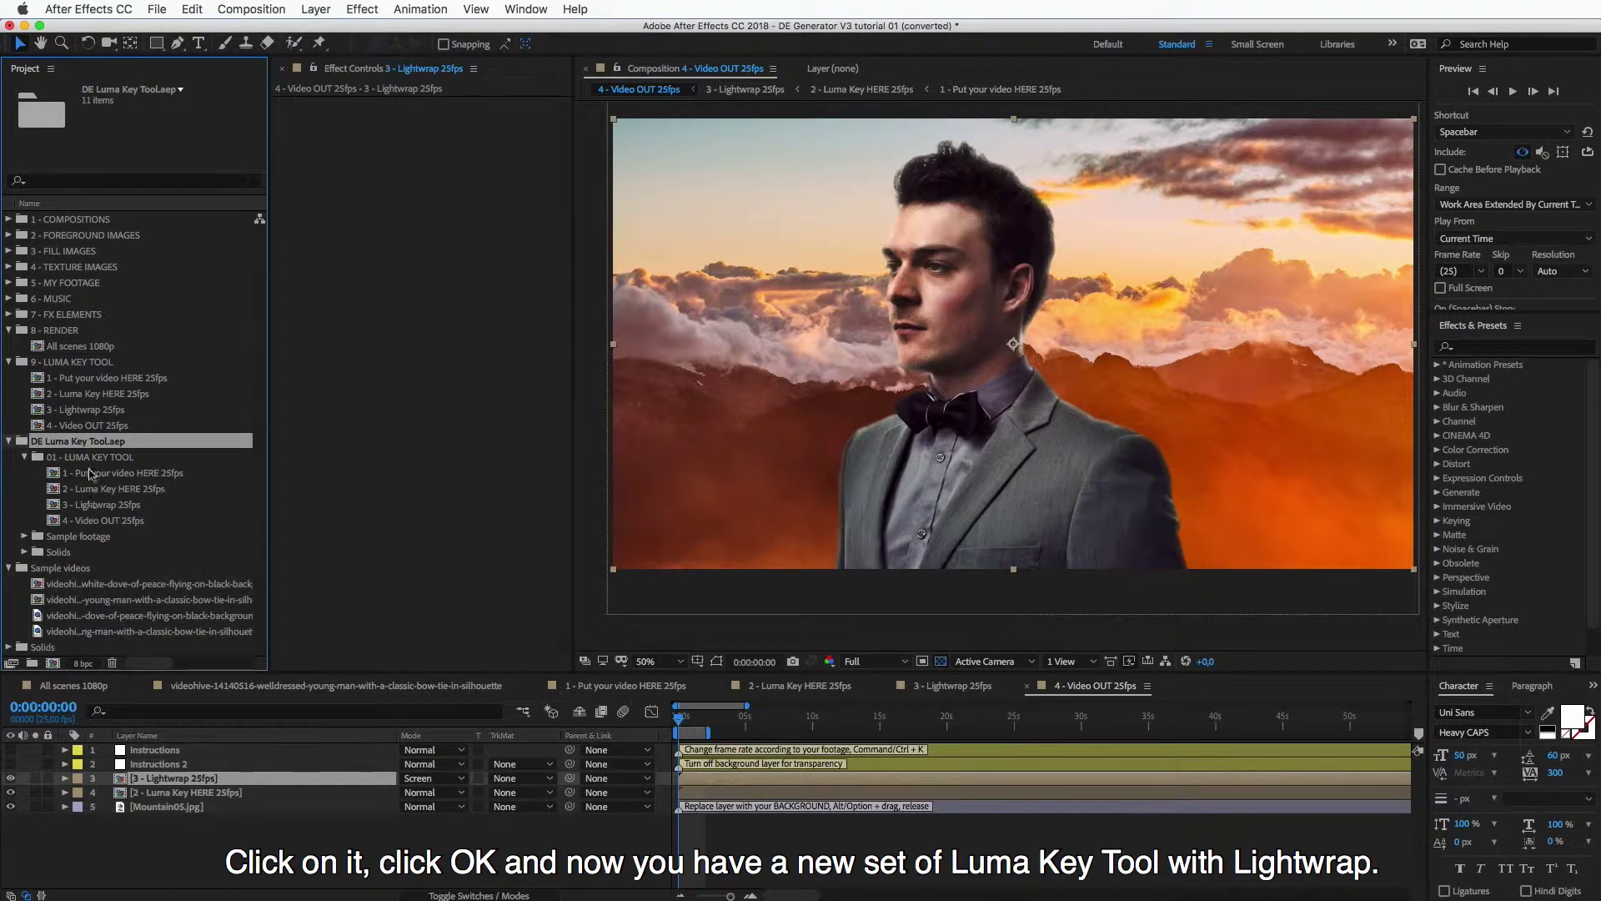
{"action": "left_click", "coordinate": [9, 442]}
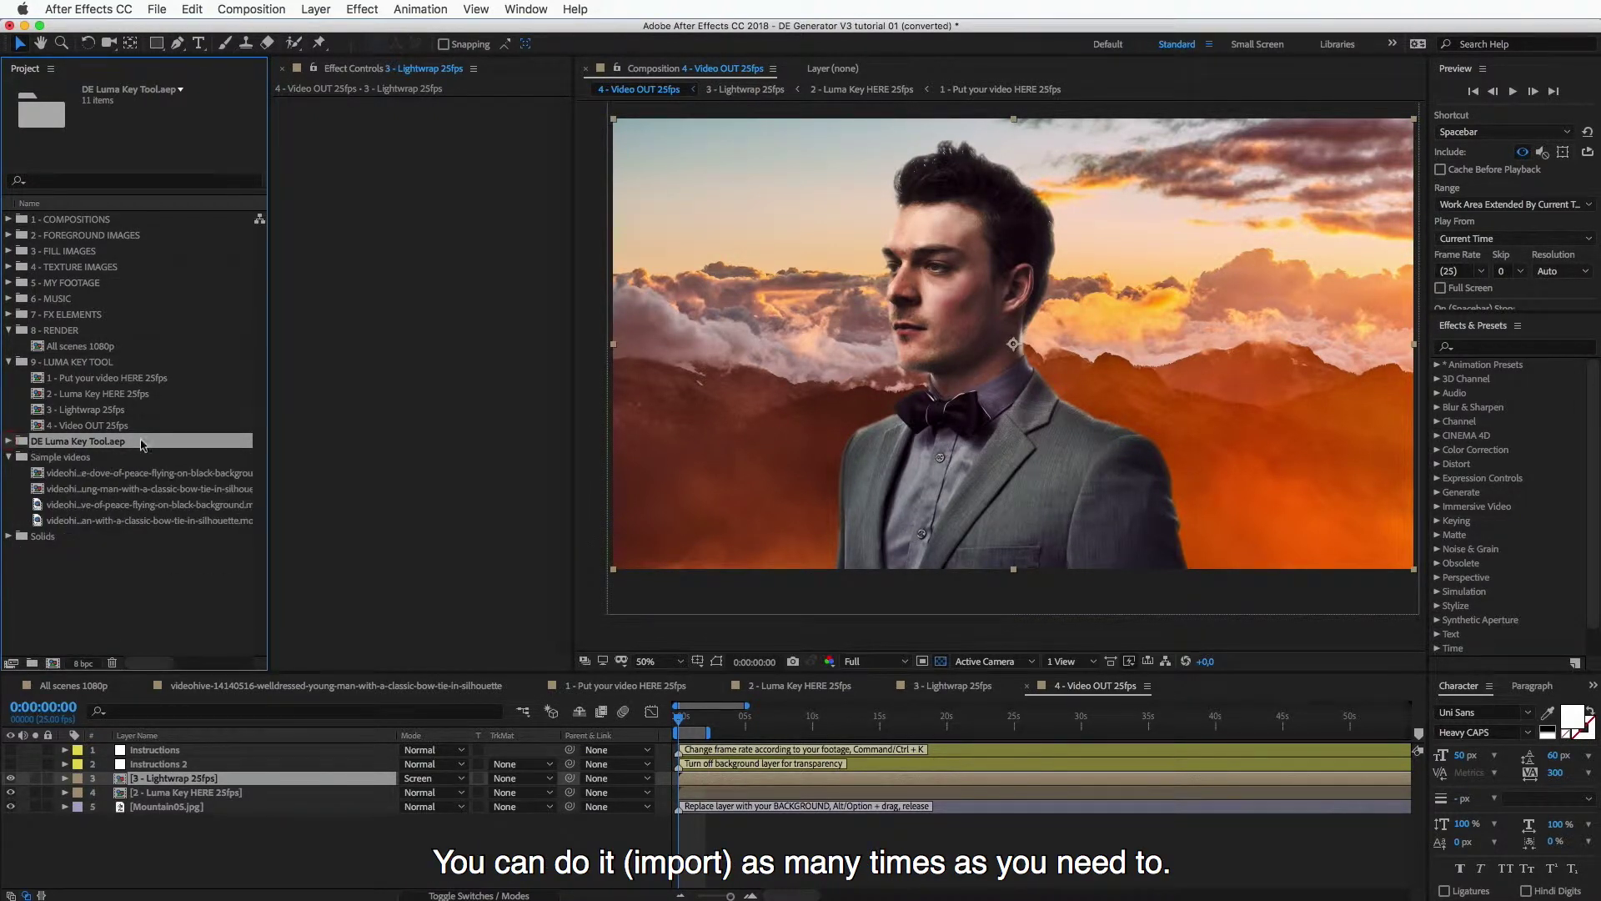
{"action": "left_click", "coordinate": [132, 564]}
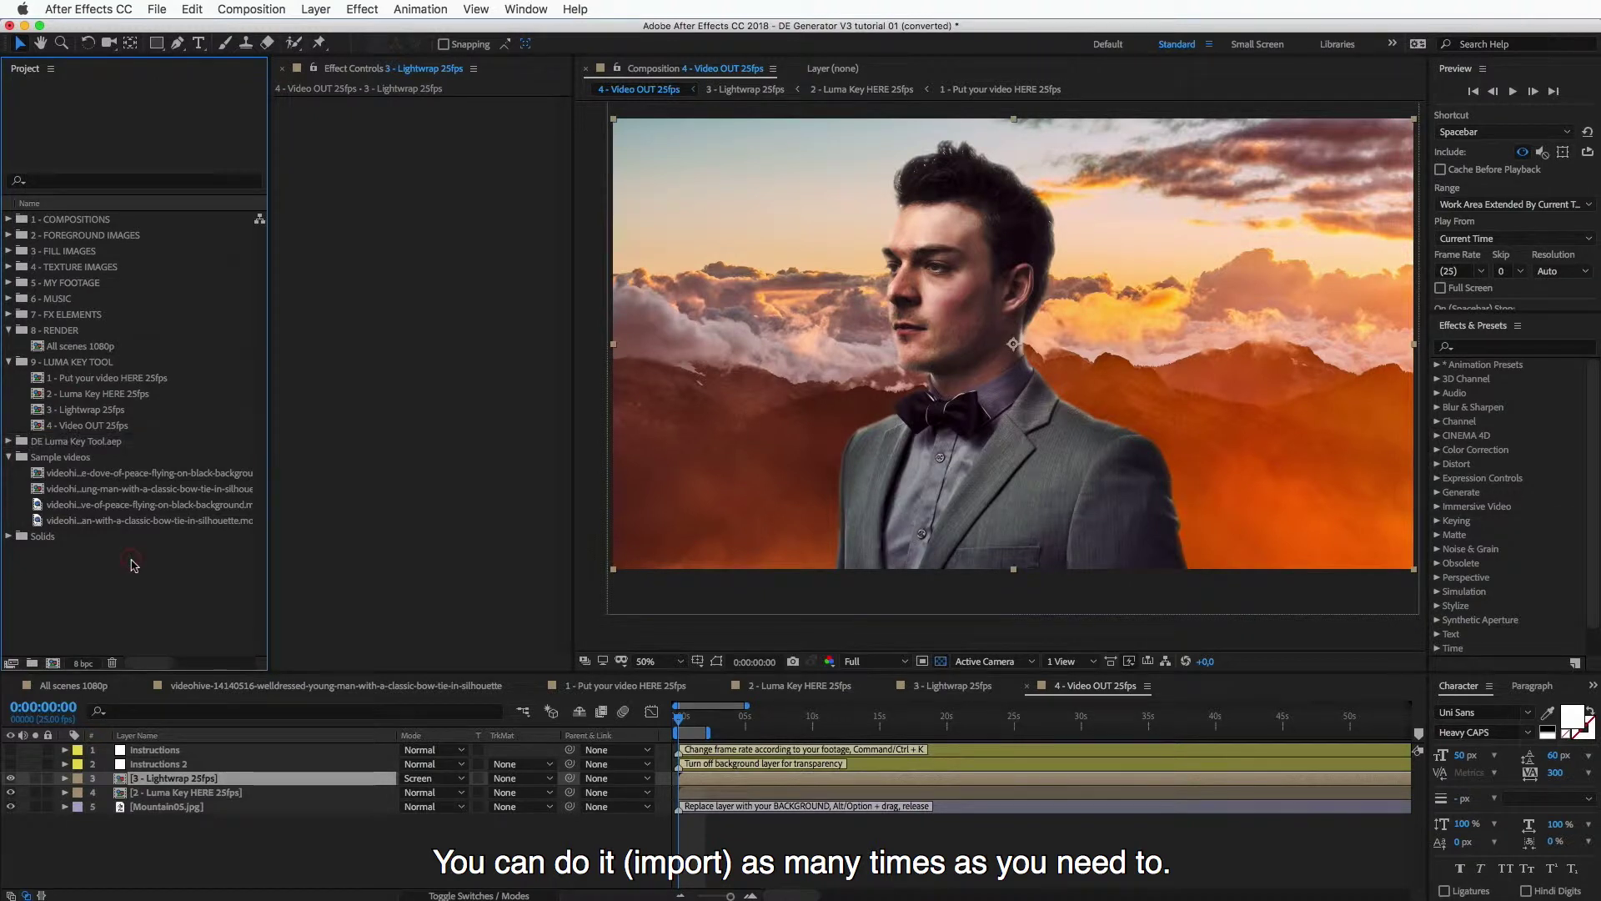